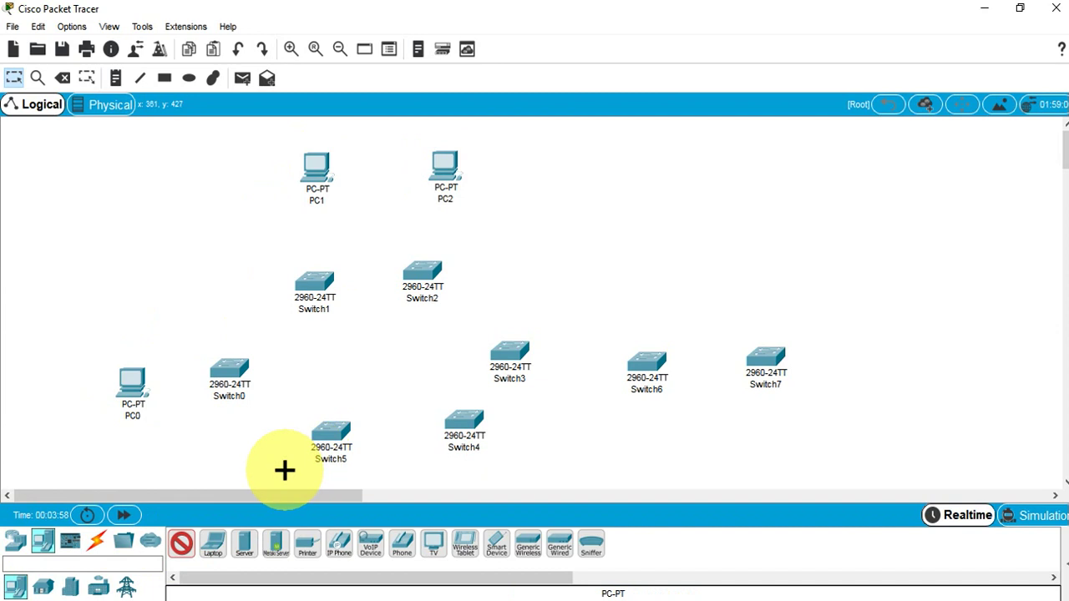
# Place five more PCs: one each below Switch5, Switch4, Switch6 and Switch7, and one above and to the right of Switch3
pyautogui.click(284, 470)
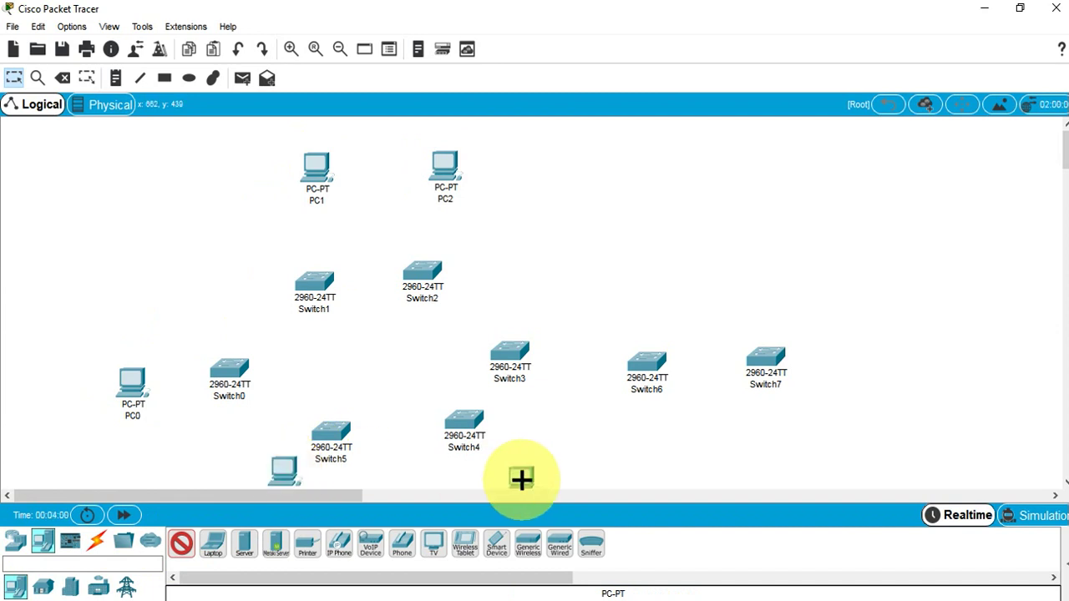
pyautogui.click(521, 478)
pyautogui.click(680, 459)
pyautogui.click(783, 445)
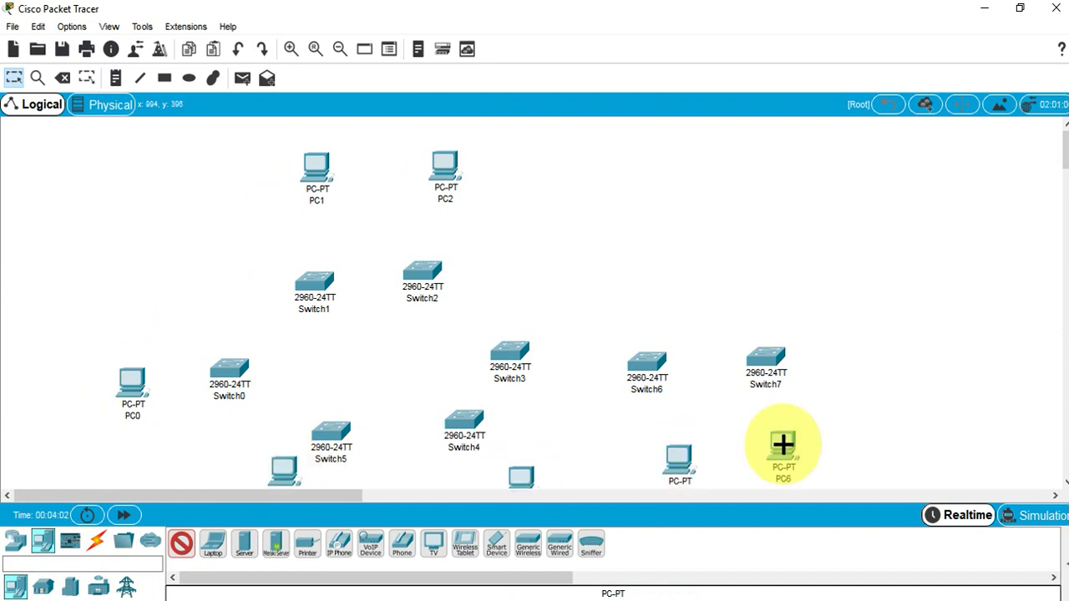
pyautogui.click(603, 257)
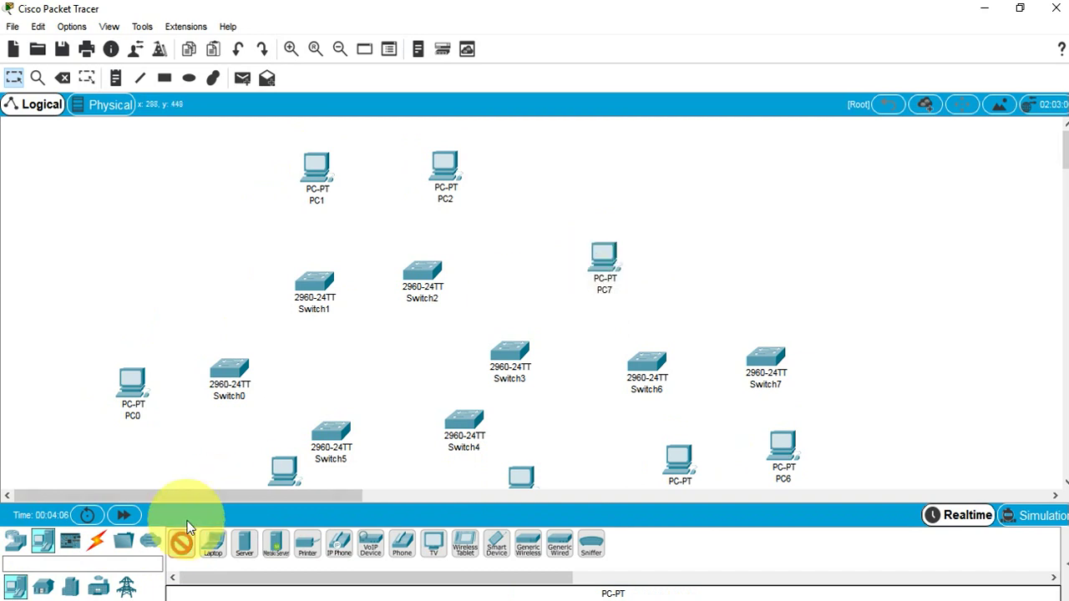
pyautogui.click(182, 543)
# Connect Switch0 to PC0, Switch1 to PC1 and Switch2 to PC2 using the automatic connection type
pyautogui.click(97, 544)
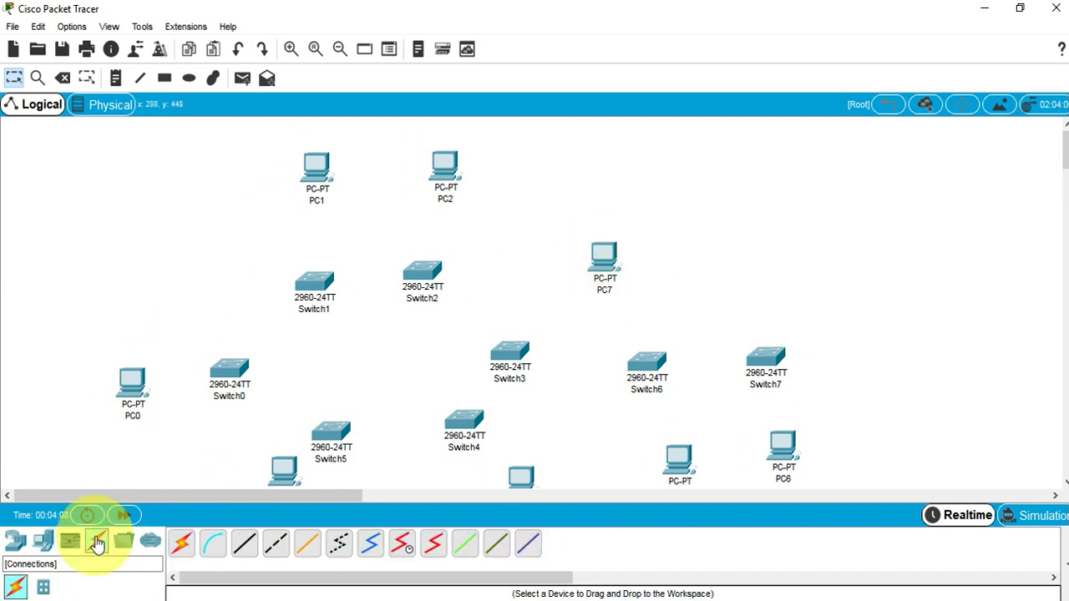
pyautogui.click(182, 544)
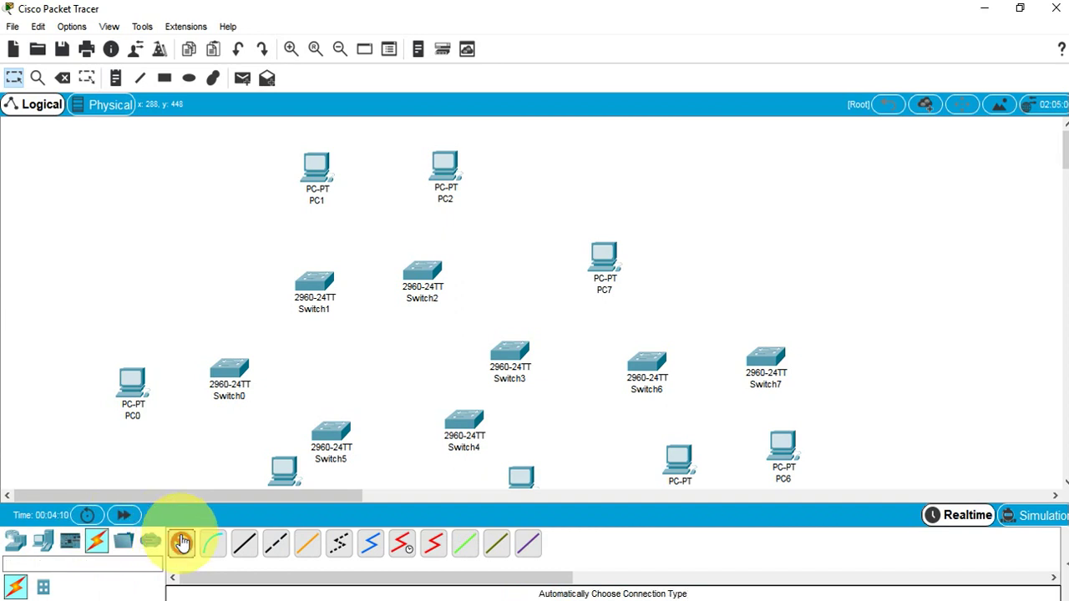
pyautogui.click(237, 376)
pyautogui.click(131, 381)
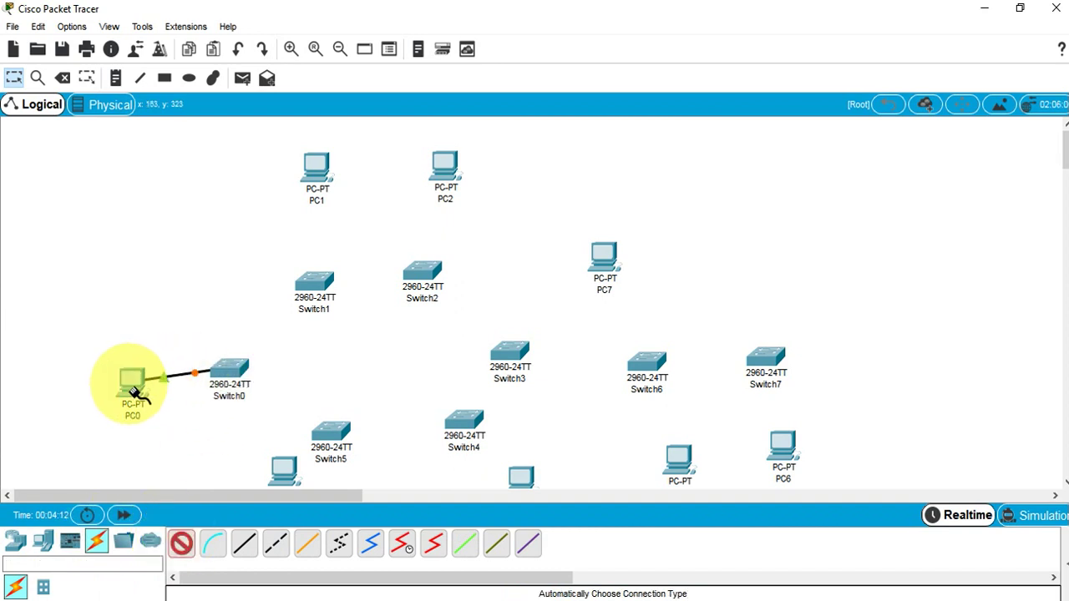
pyautogui.click(310, 280)
pyautogui.click(318, 170)
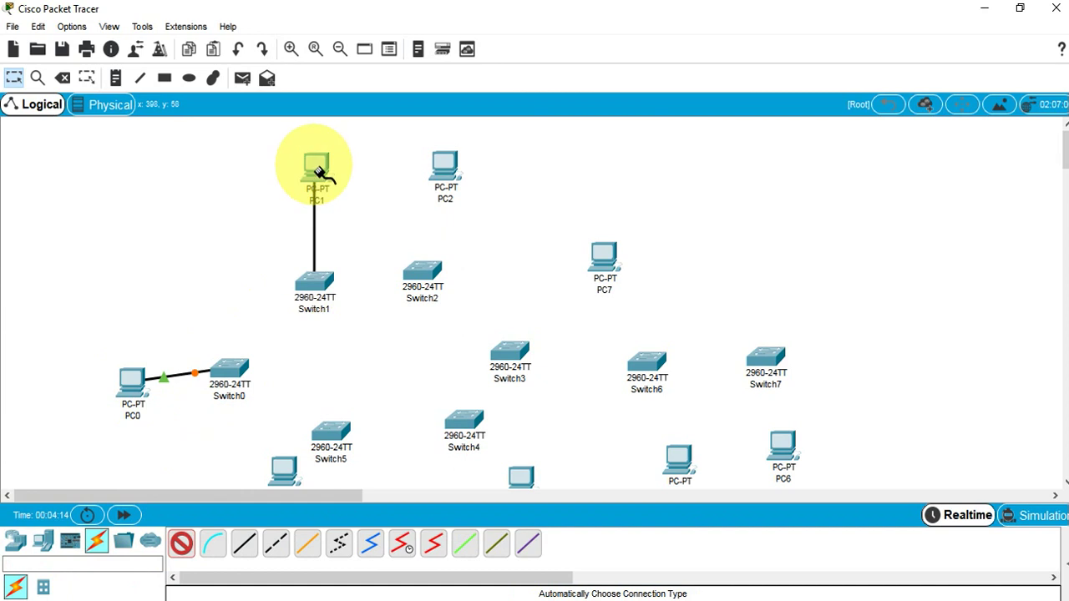
pyautogui.click(426, 269)
pyautogui.click(441, 165)
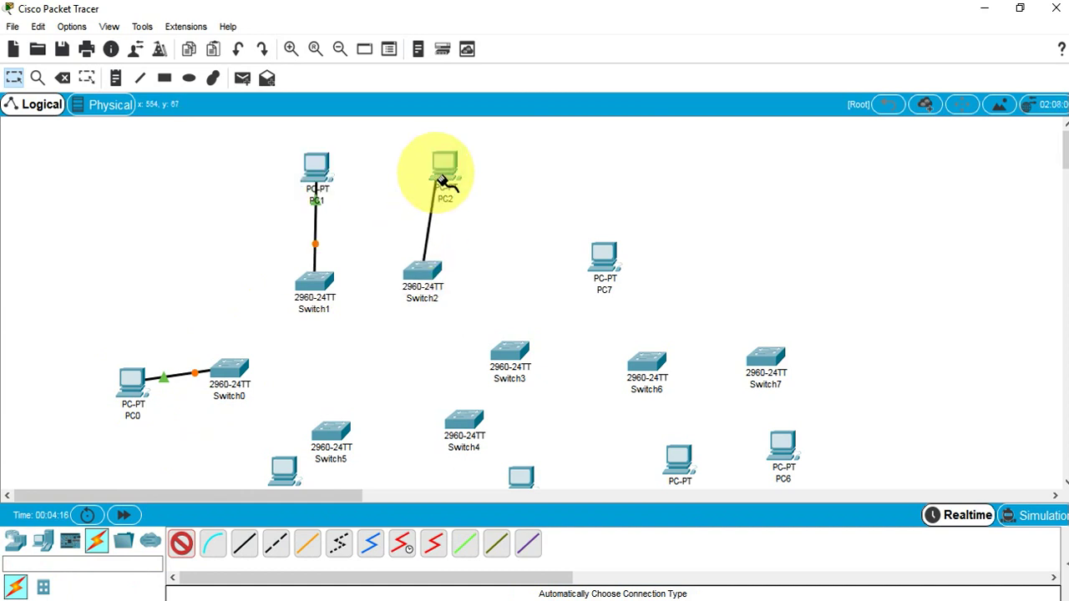
# Connect Switch3 to PC7, and link Switch4 and Switch5 each to the PC below it
pyautogui.click(508, 356)
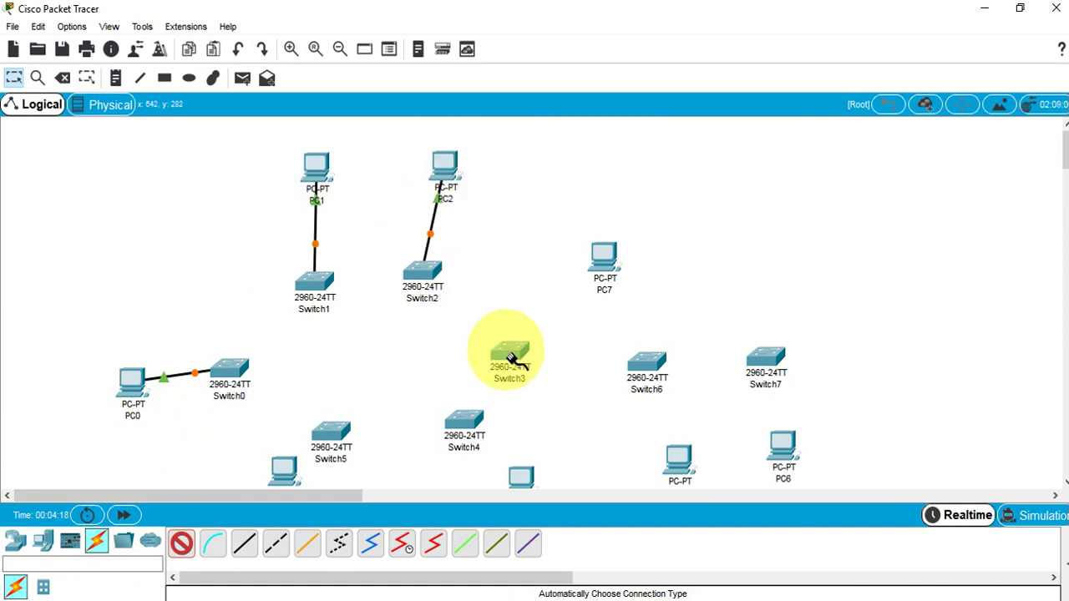
pyautogui.click(477, 435)
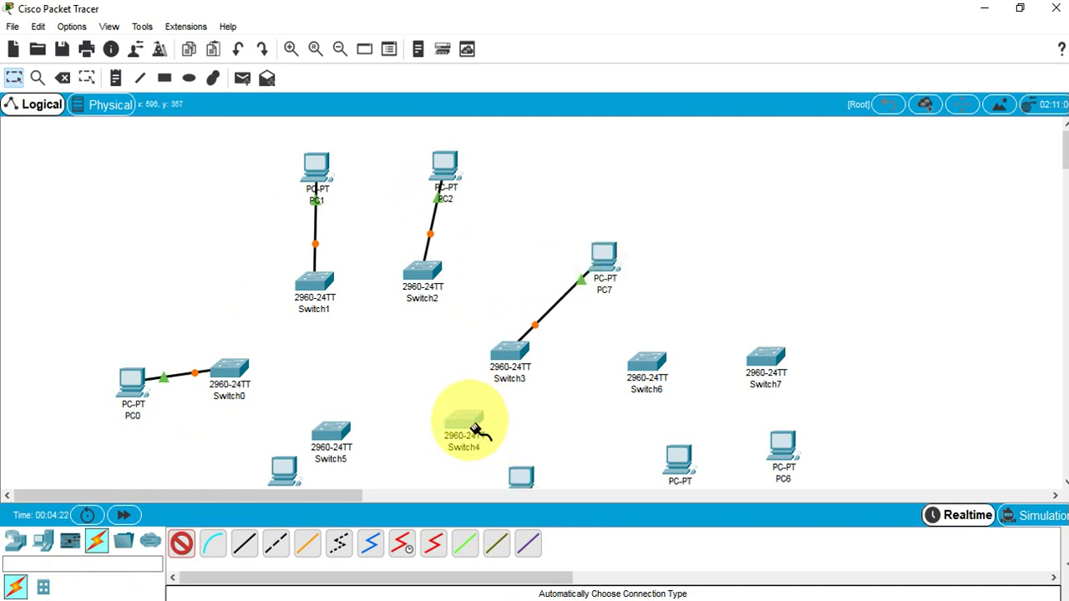
pyautogui.click(522, 476)
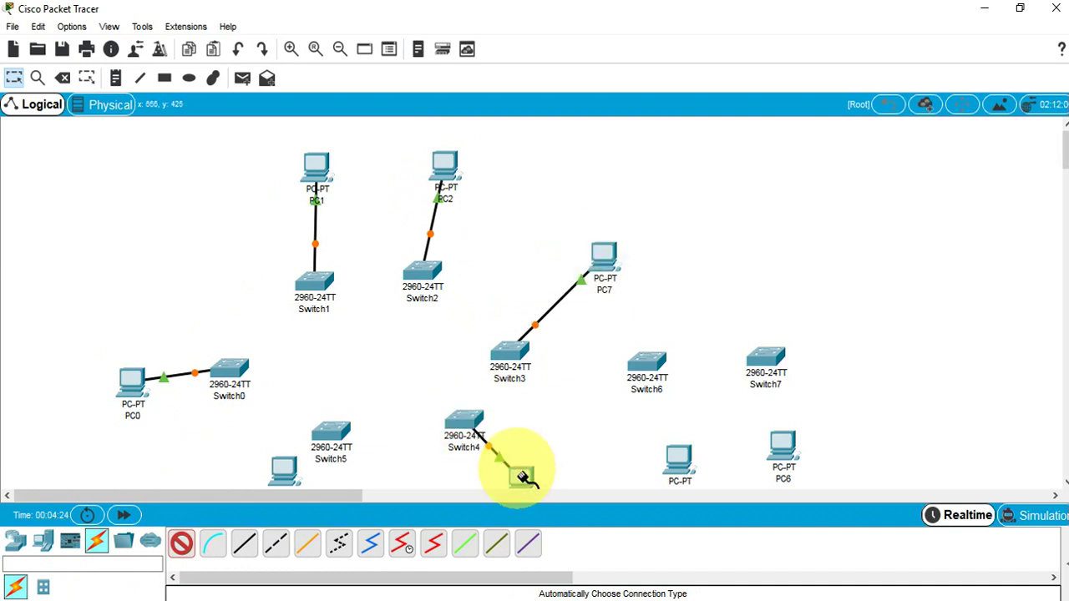
pyautogui.click(332, 435)
pyautogui.click(284, 473)
# Connect Switch3 to Switch6, and Switch6 to the PC below it
pyautogui.click(512, 356)
pyautogui.click(644, 361)
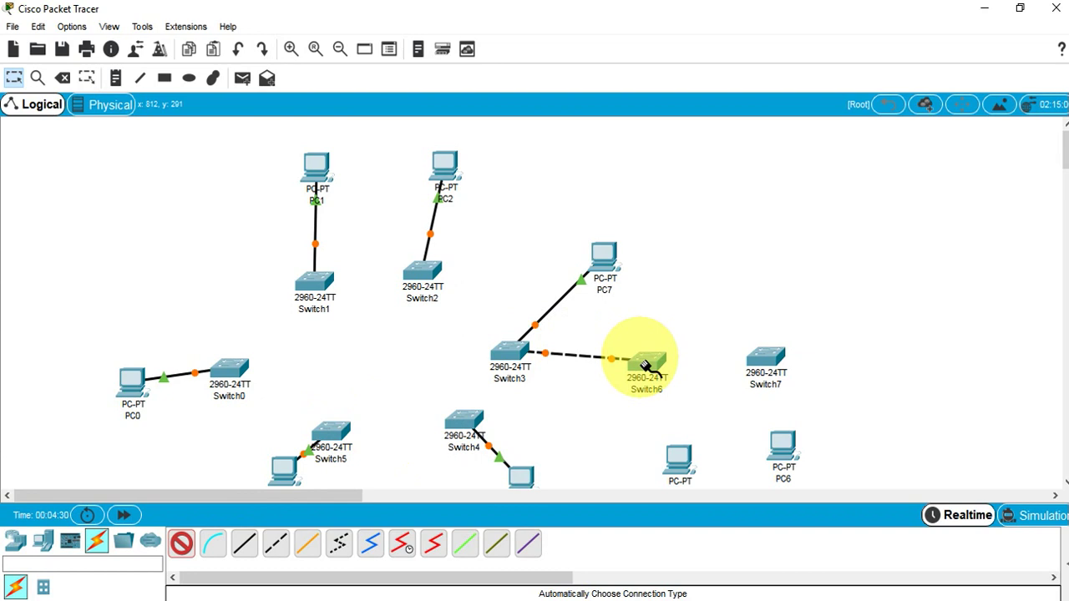
pyautogui.click(643, 359)
pyautogui.click(679, 458)
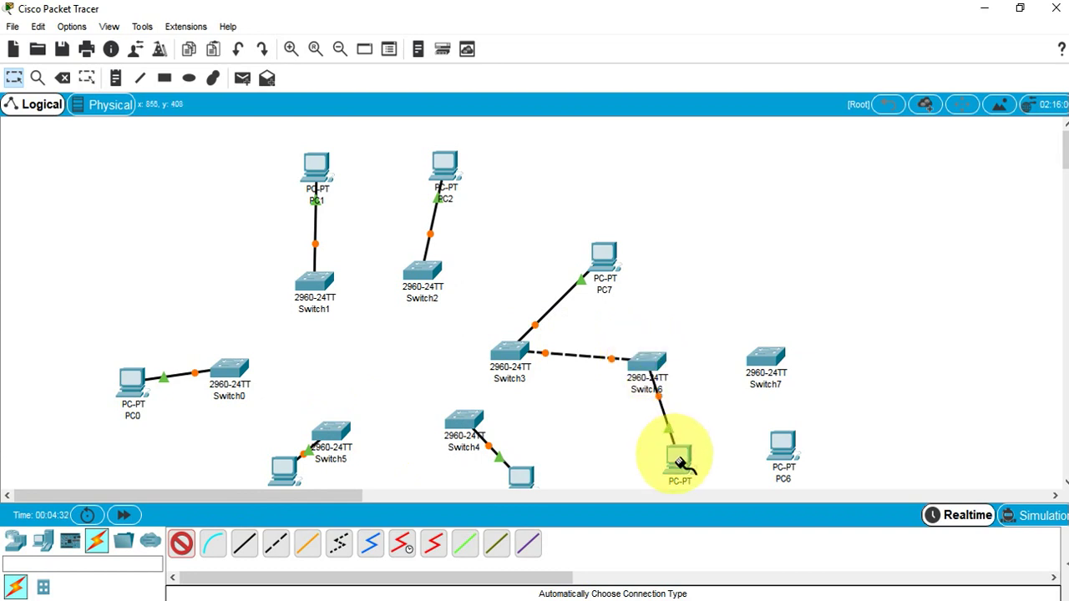
# Connect Switch7 to PC6, and link Switch6 to Switch7
pyautogui.click(765, 361)
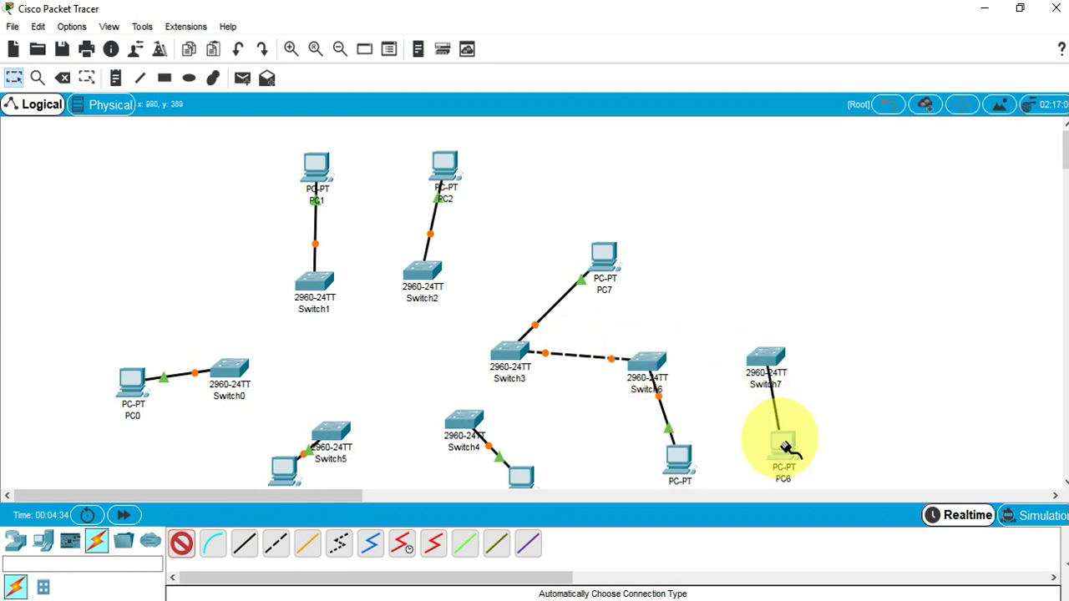
pyautogui.click(784, 447)
pyautogui.click(645, 361)
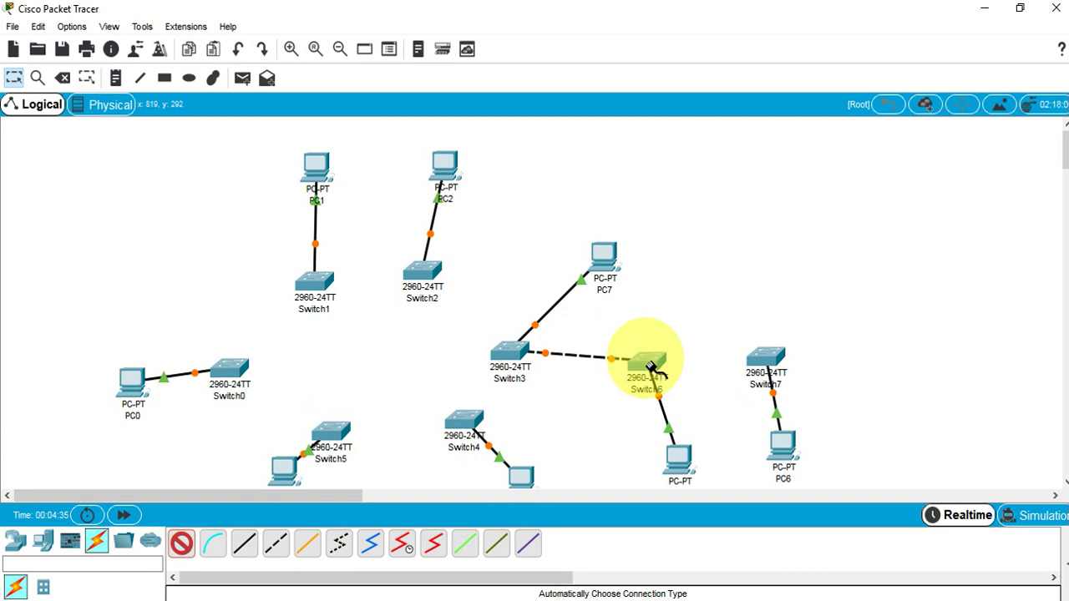
pyautogui.click(747, 367)
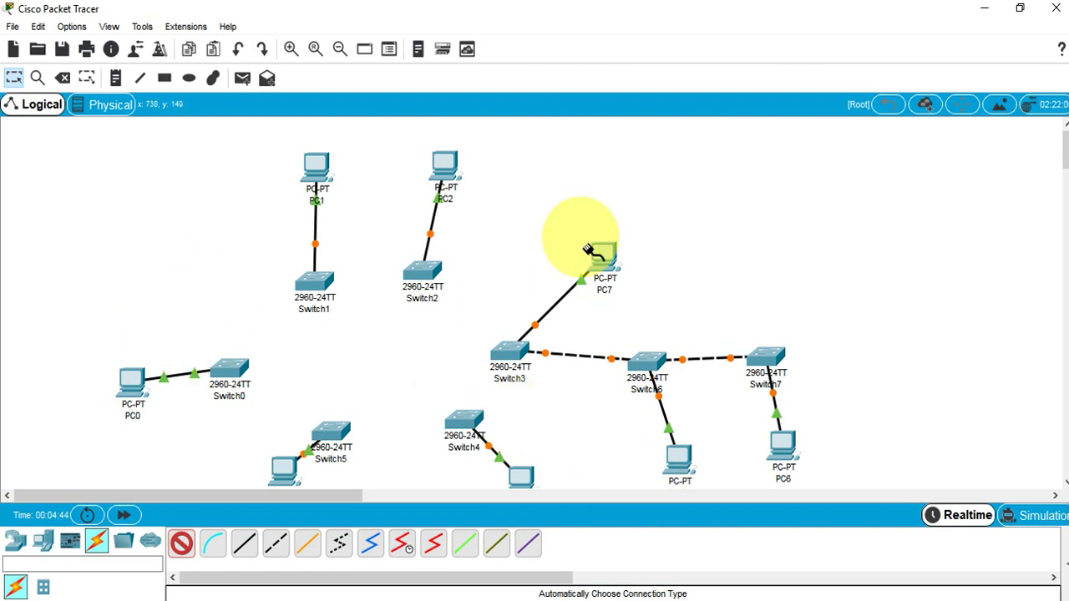
# Connect Switch0 to Switch1 and Switch1 to Switch2 using the automatic connection type
pyautogui.moveTo(706, 597)
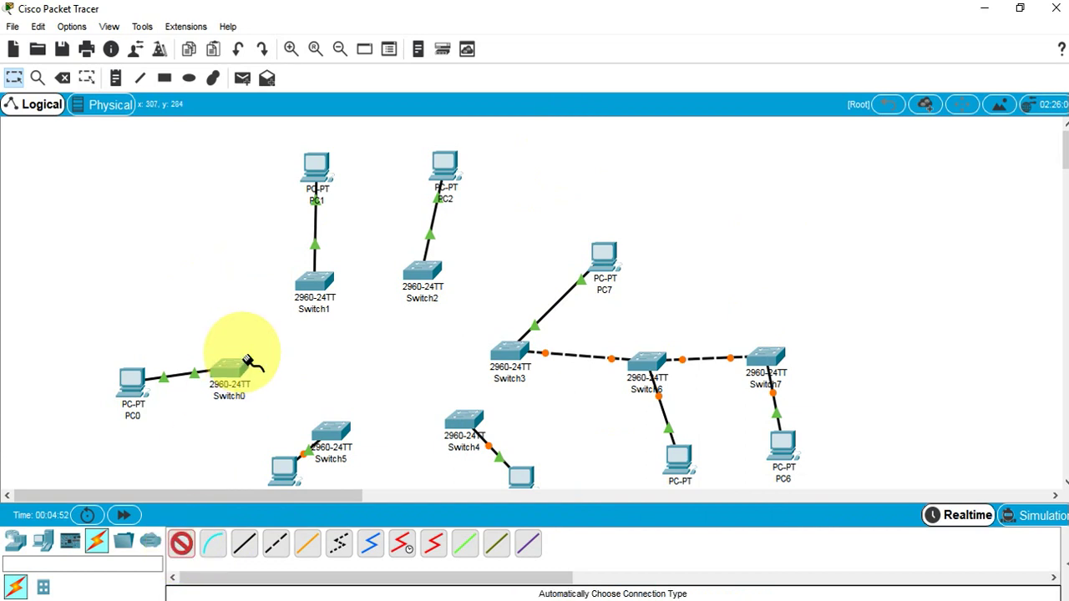
pyautogui.click(230, 376)
pyautogui.click(319, 289)
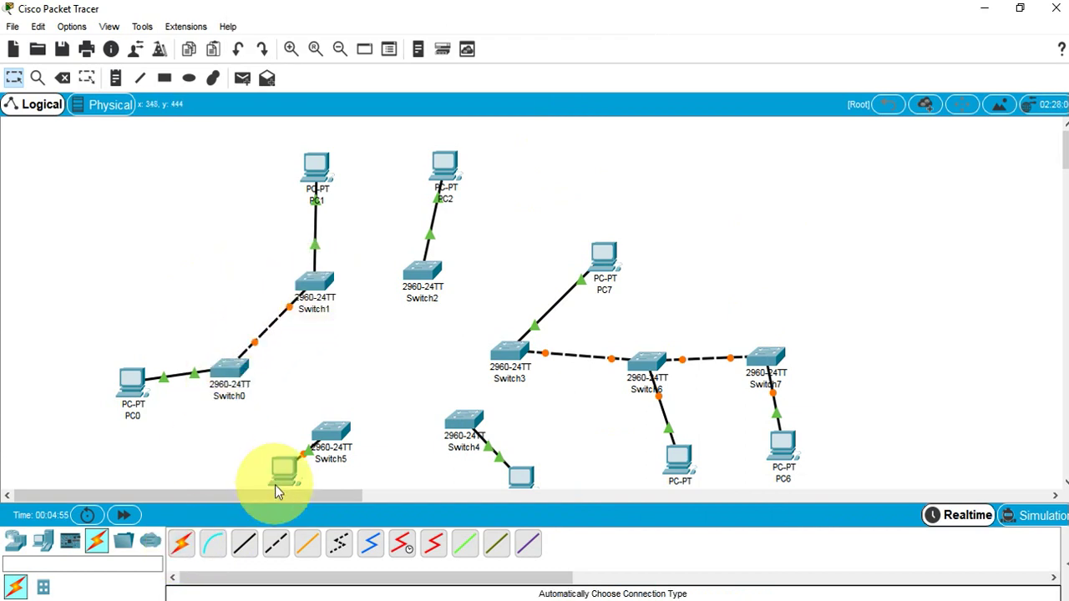
pyautogui.click(180, 547)
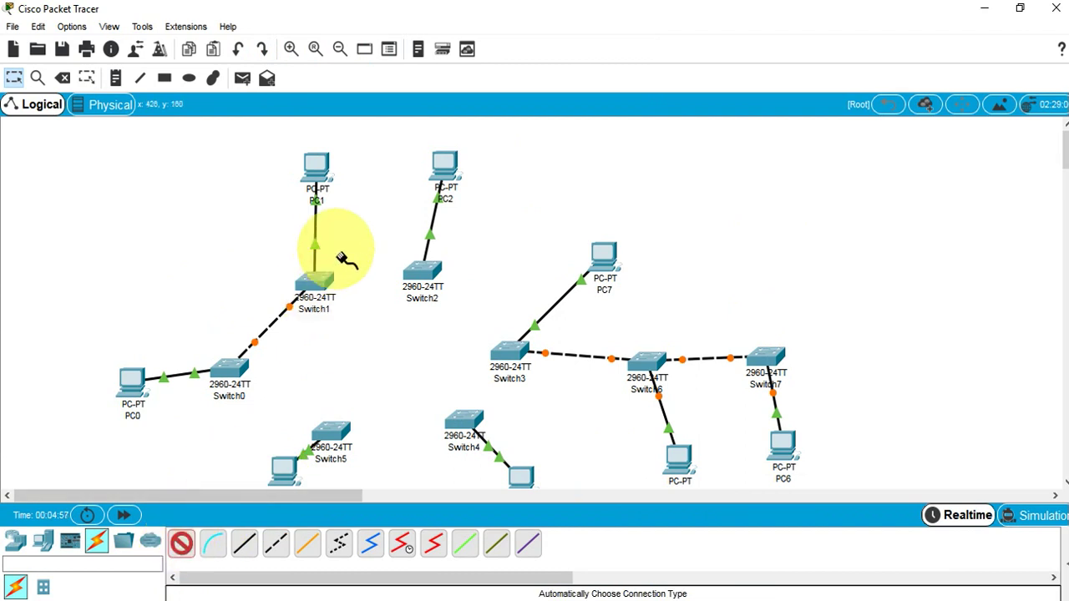
pyautogui.click(324, 288)
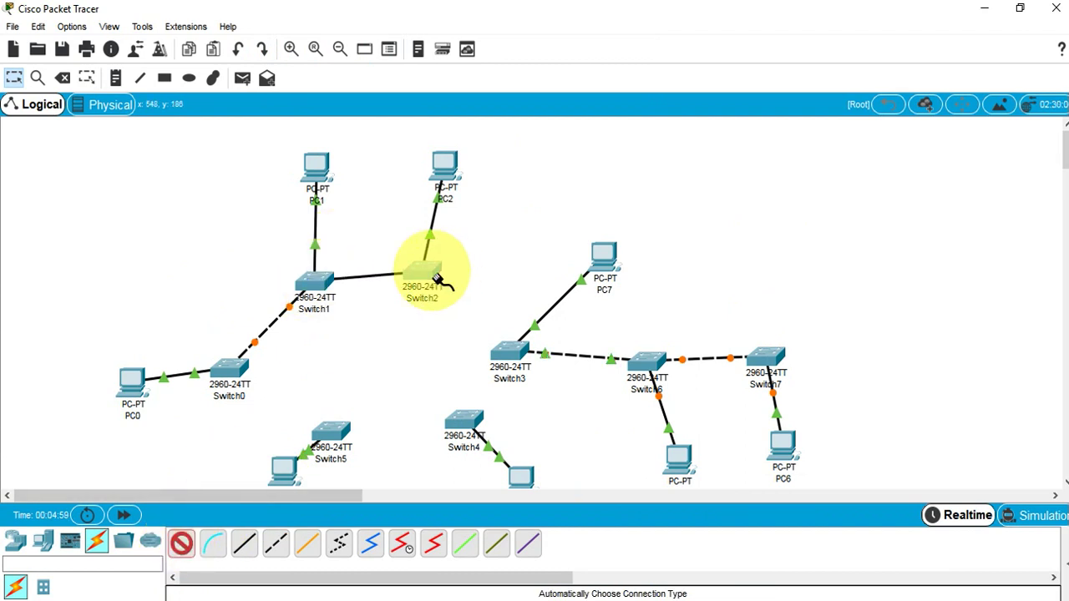
pyautogui.click(433, 275)
pyautogui.click(432, 278)
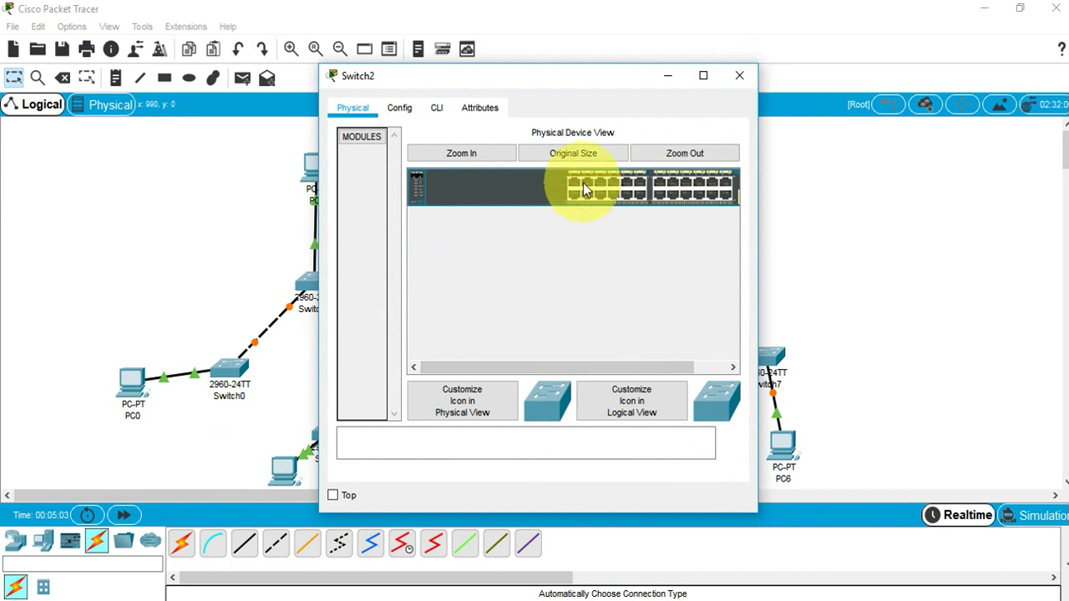
pyautogui.click(740, 77)
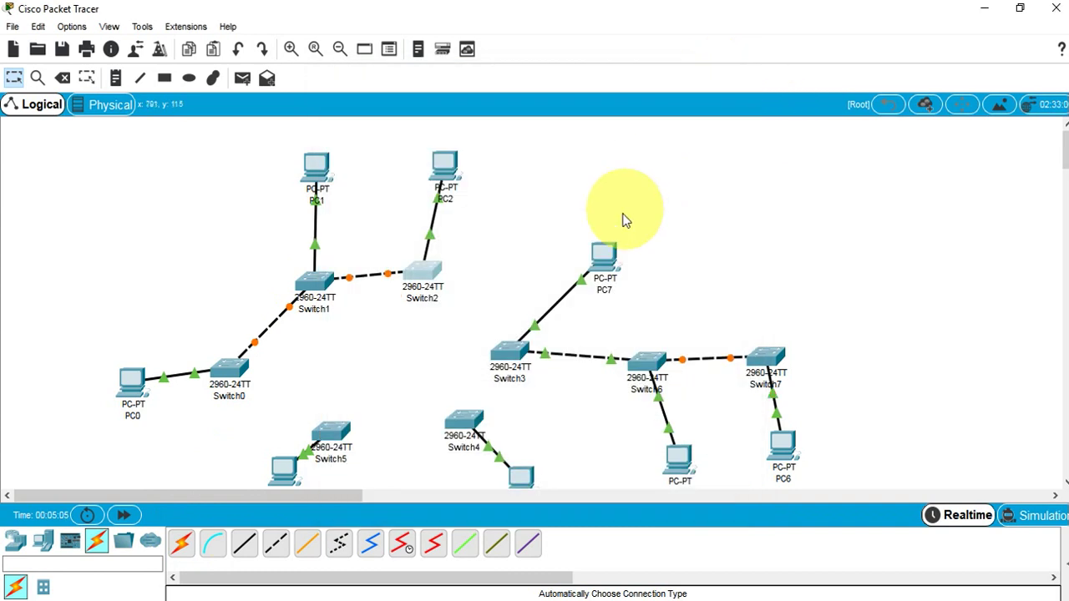
pyautogui.click(432, 282)
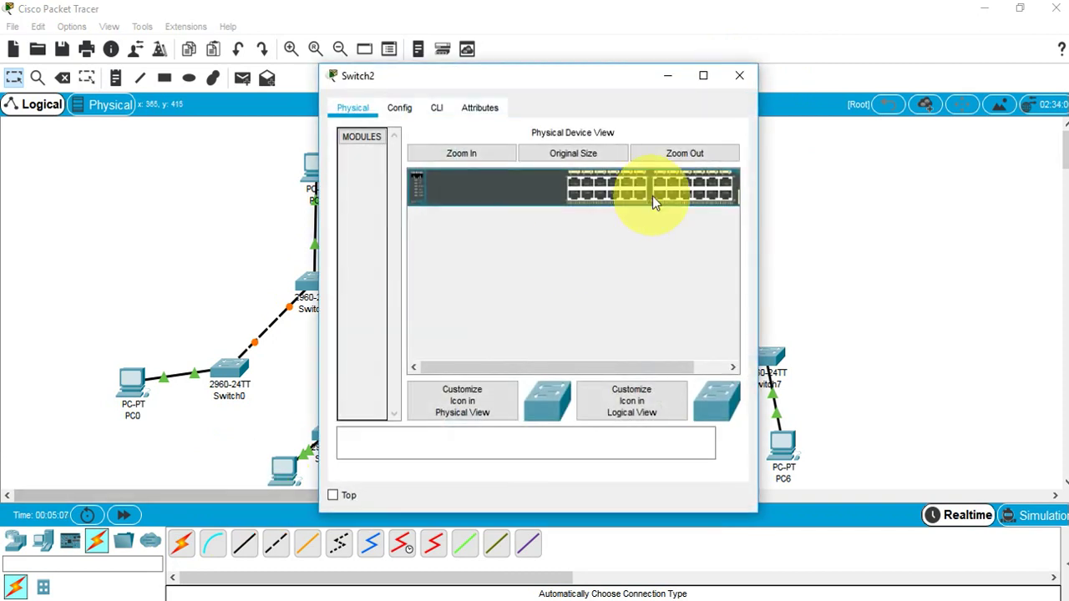
pyautogui.click(740, 76)
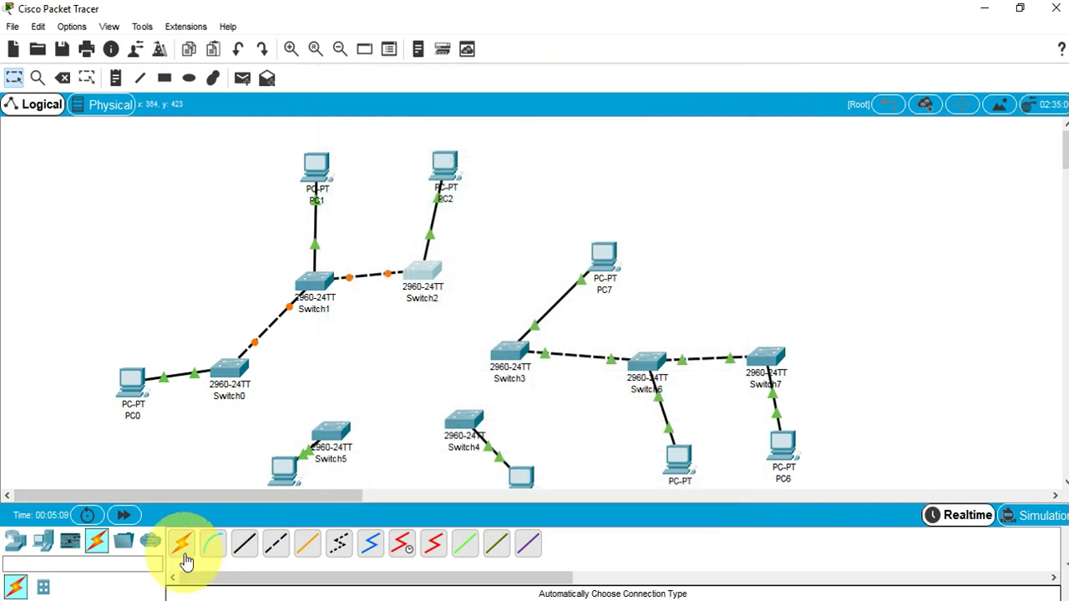
# Complete the switch ring by linking Switch2 to Switch3, Switch3 to Switch4, Switch4 to Switch5 and Switch0 to Switch5
pyautogui.click(522, 353)
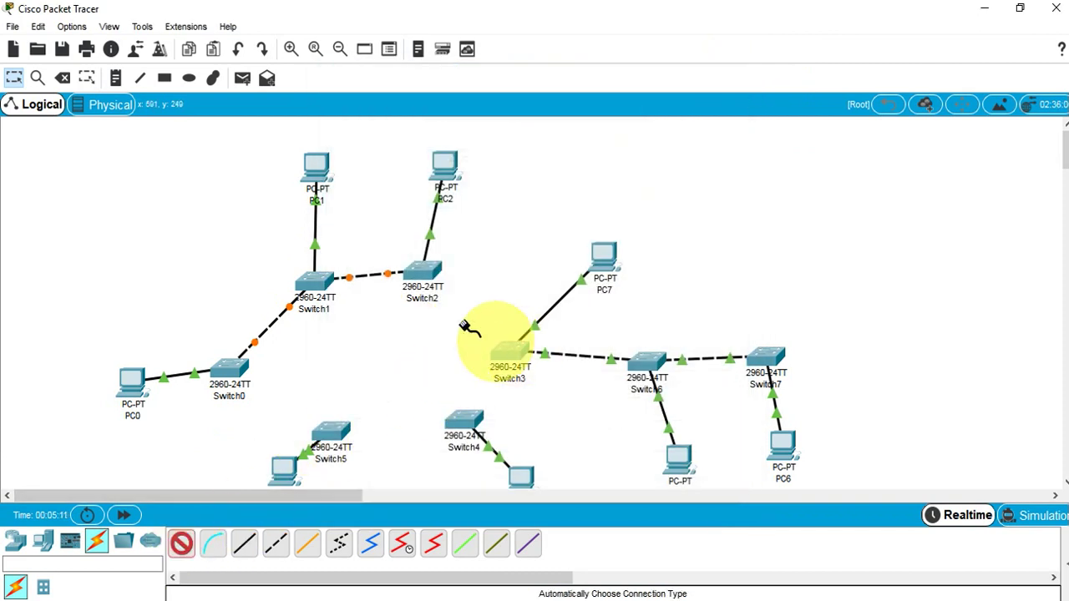
pyautogui.click(432, 278)
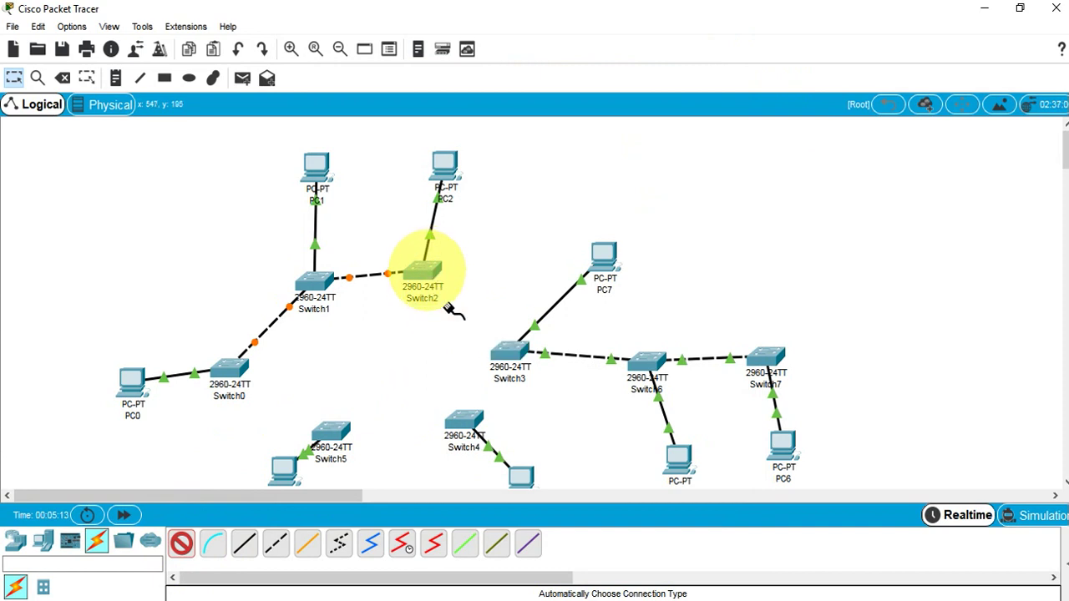
pyautogui.click(509, 355)
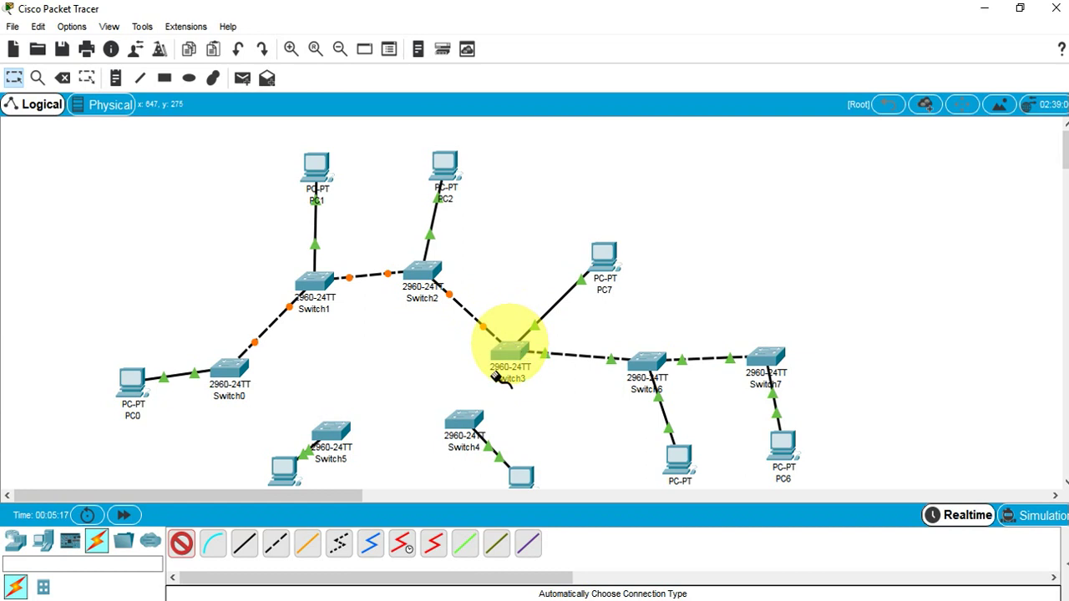
pyautogui.click(466, 422)
pyautogui.click(471, 421)
pyautogui.click(229, 376)
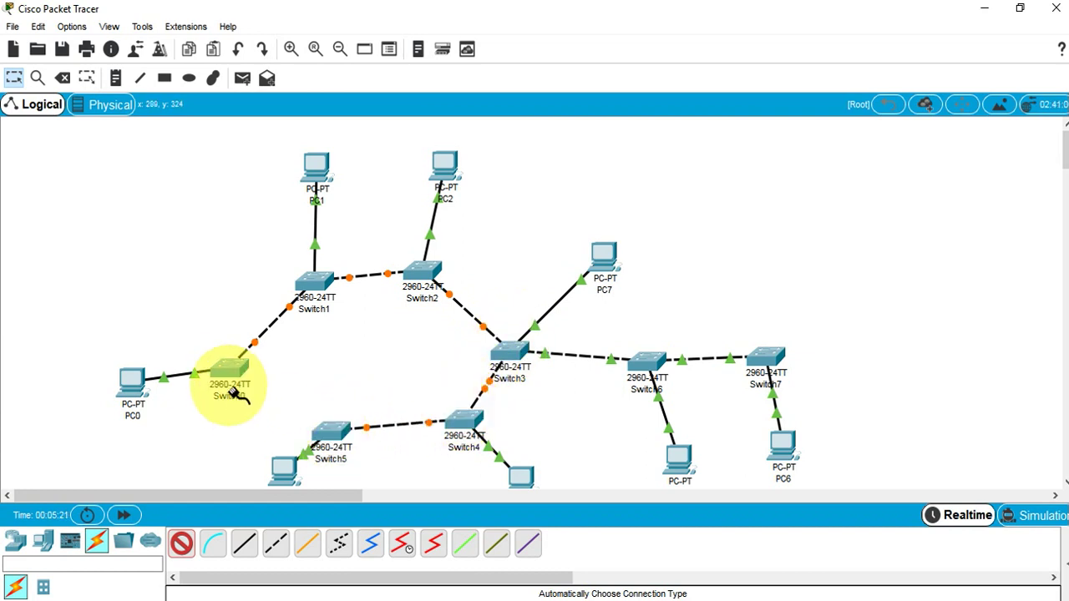
pyautogui.click(334, 445)
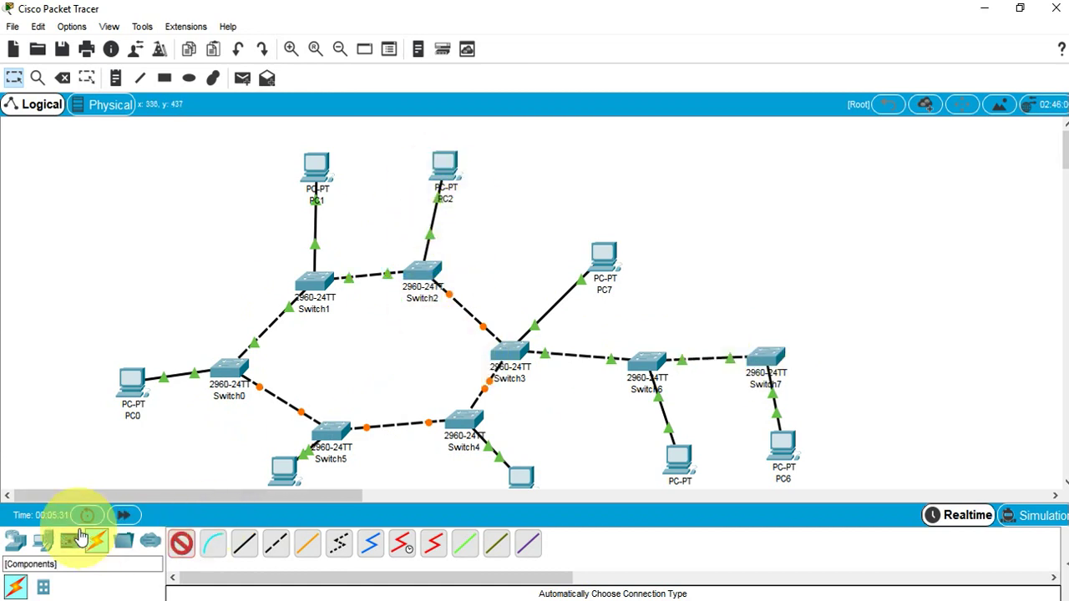
# Set PC0's static IP address to 192.168.11.1 with subnet mask 255.255.255.0, and select the entered address
pyautogui.click(41, 541)
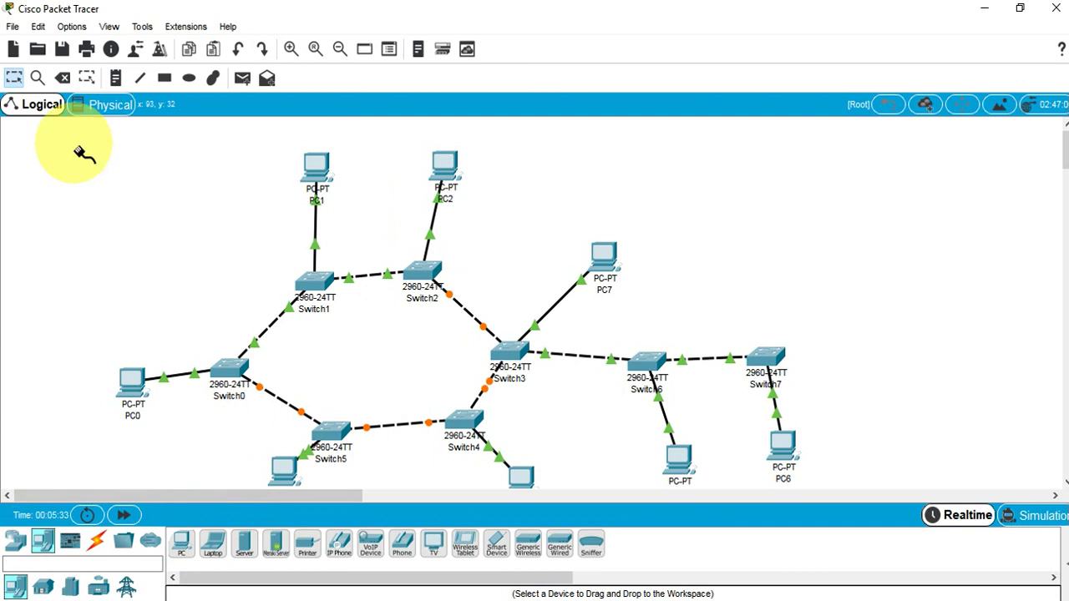
pyautogui.click(14, 77)
pyautogui.click(136, 380)
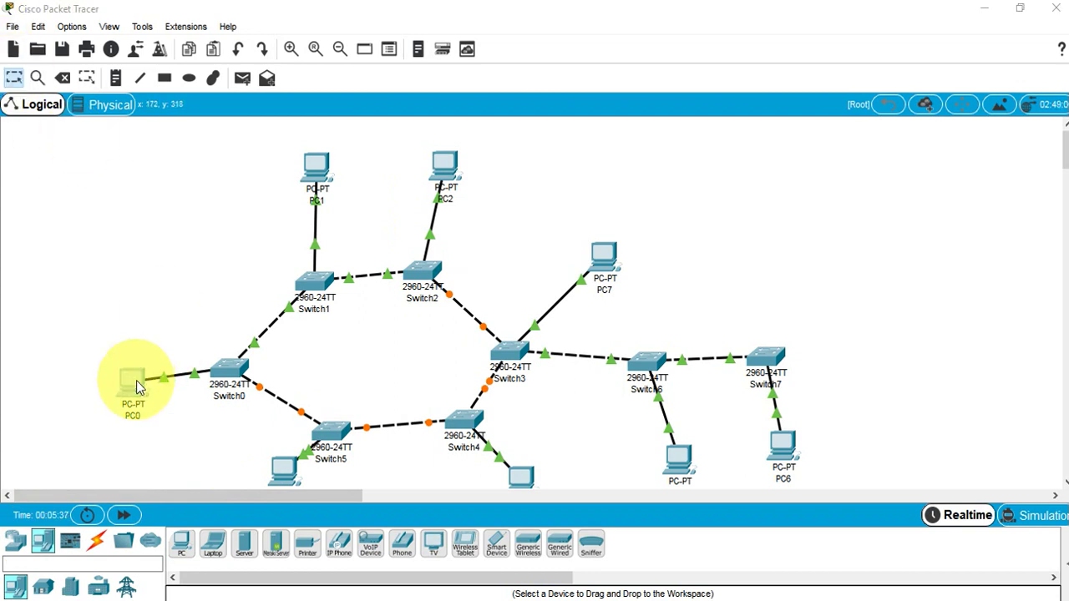
pyautogui.click(454, 110)
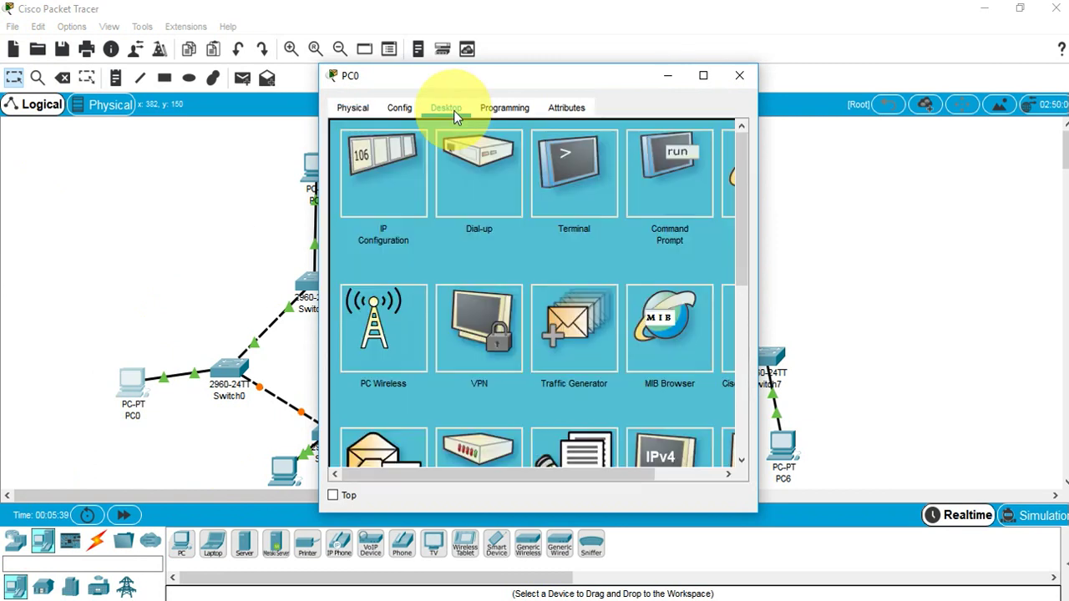
pyautogui.click(377, 151)
pyautogui.click(484, 225)
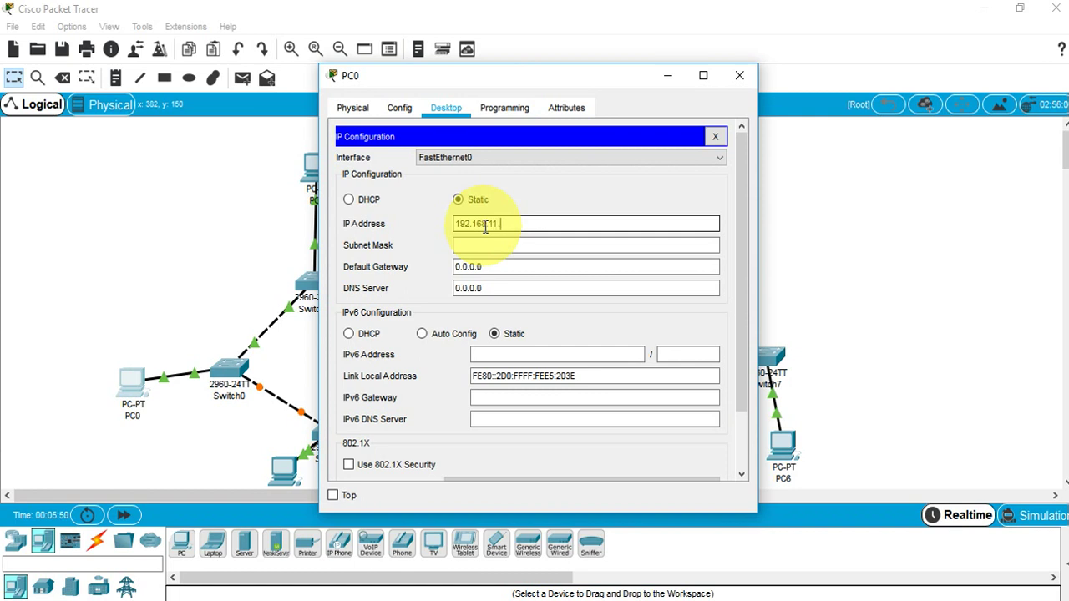
pyautogui.press('Tab')
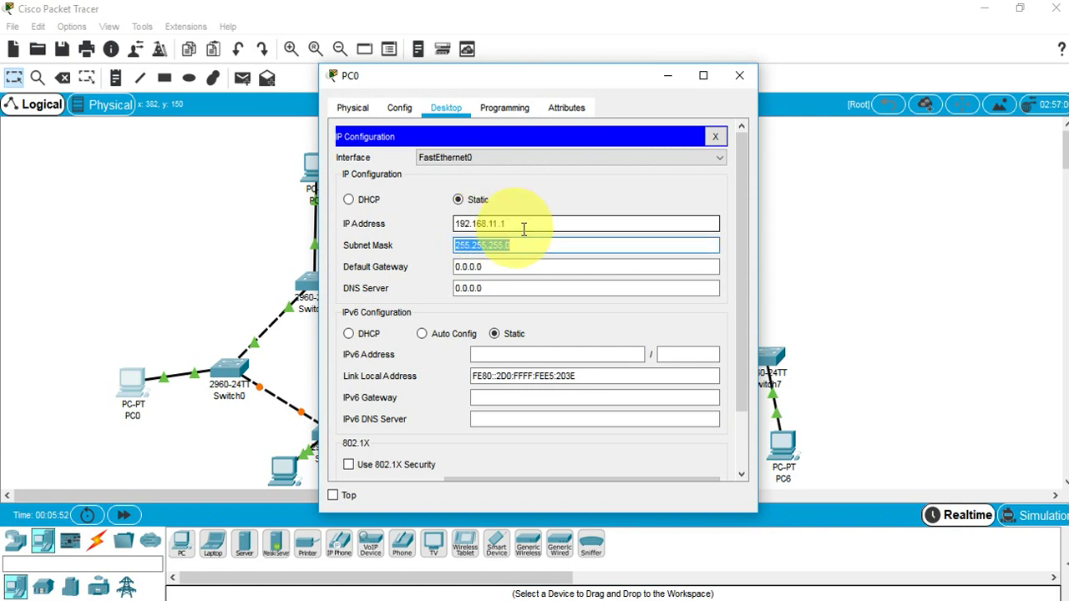
pyautogui.moveTo(525, 226); pyautogui.dragTo(407, 227)
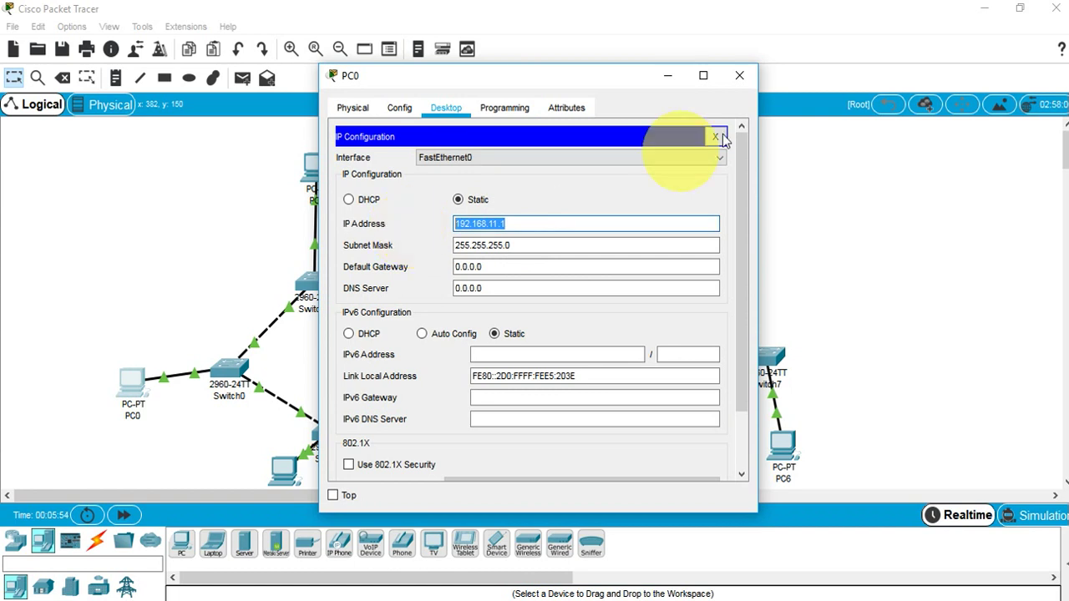
# Set PC3's static IP address to 192.168.11.2 with subnet mask 255.255.255.0
pyautogui.click(739, 75)
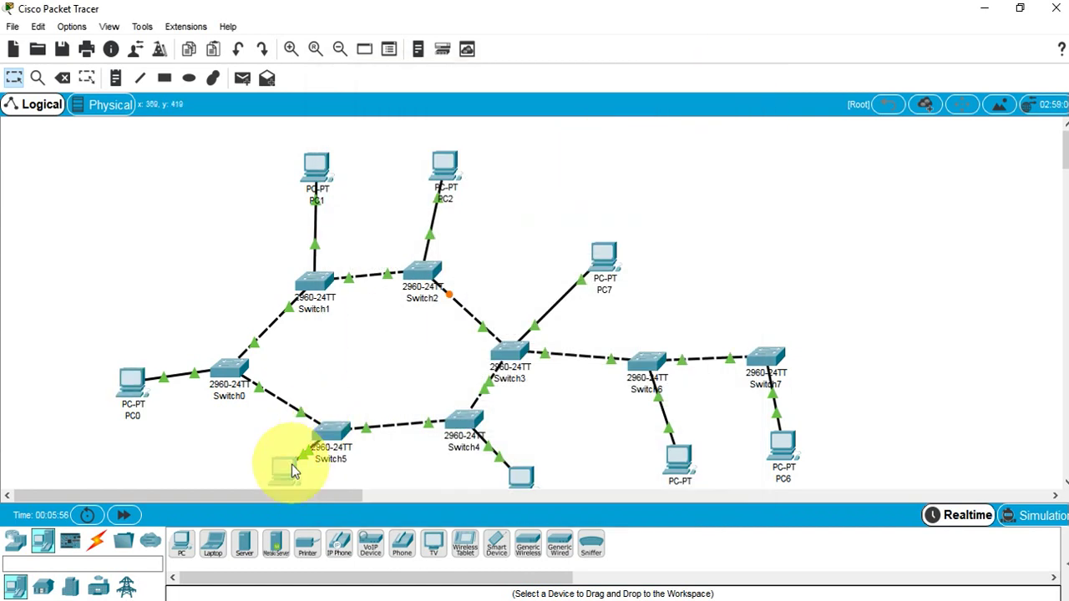
pyautogui.click(292, 464)
pyautogui.click(446, 107)
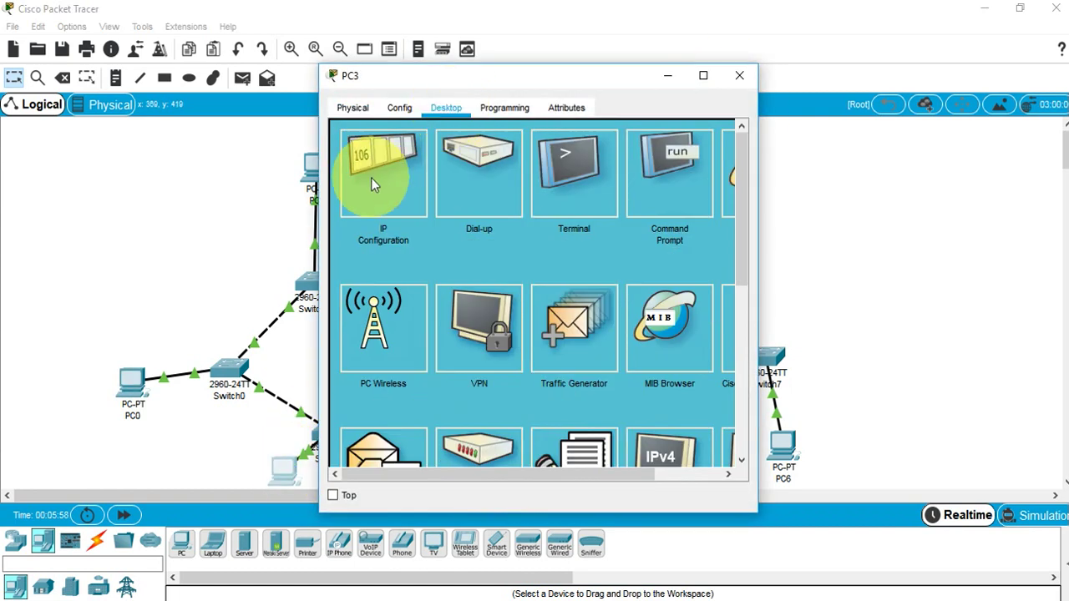
pyautogui.click(372, 183)
pyautogui.click(483, 223)
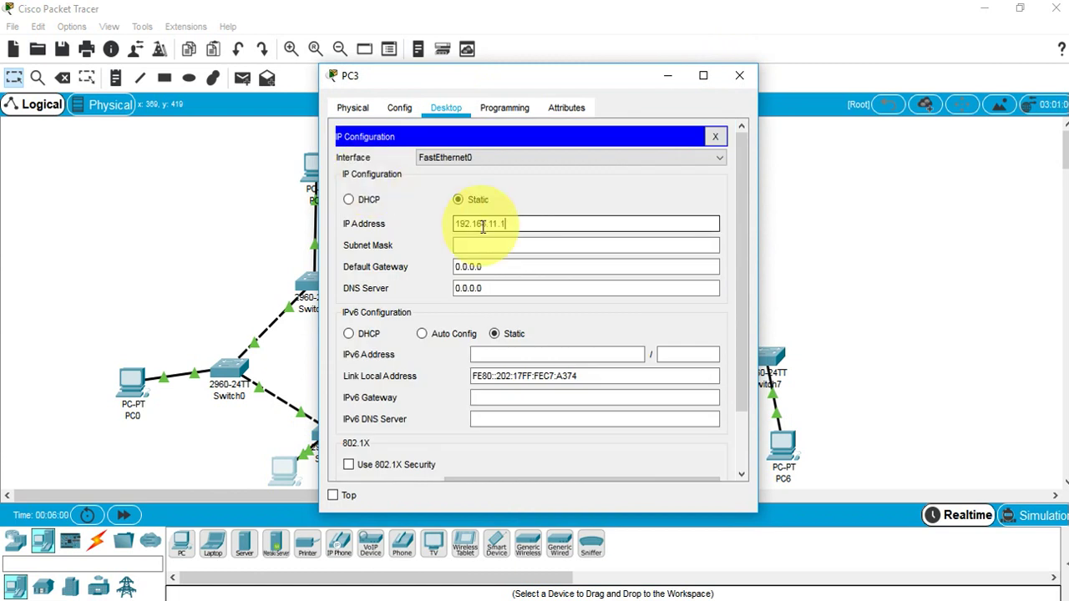
pyautogui.write('192.168.11.2')
pyautogui.press('Tab')
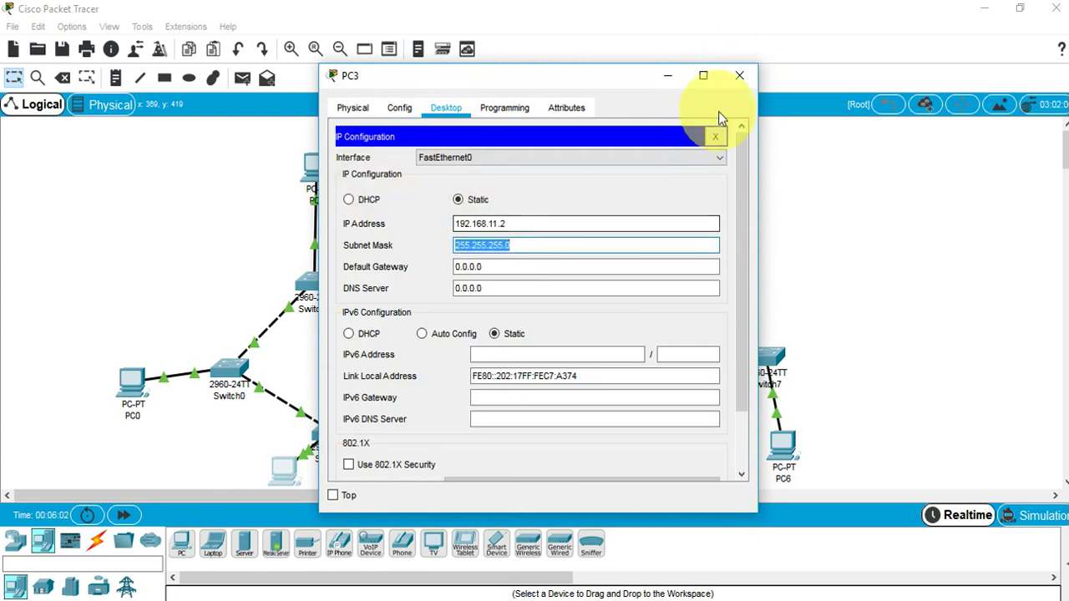
pyautogui.click(739, 76)
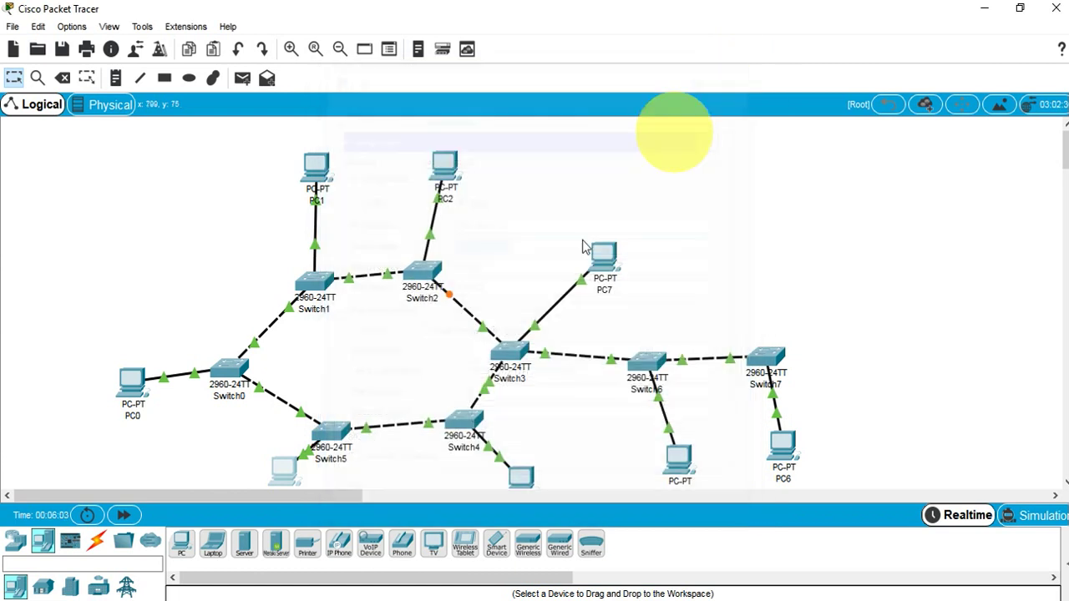
# Set PC1's static IP address to 192.168.11.3 with subnet mask 255.255.255.0
pyautogui.click(322, 177)
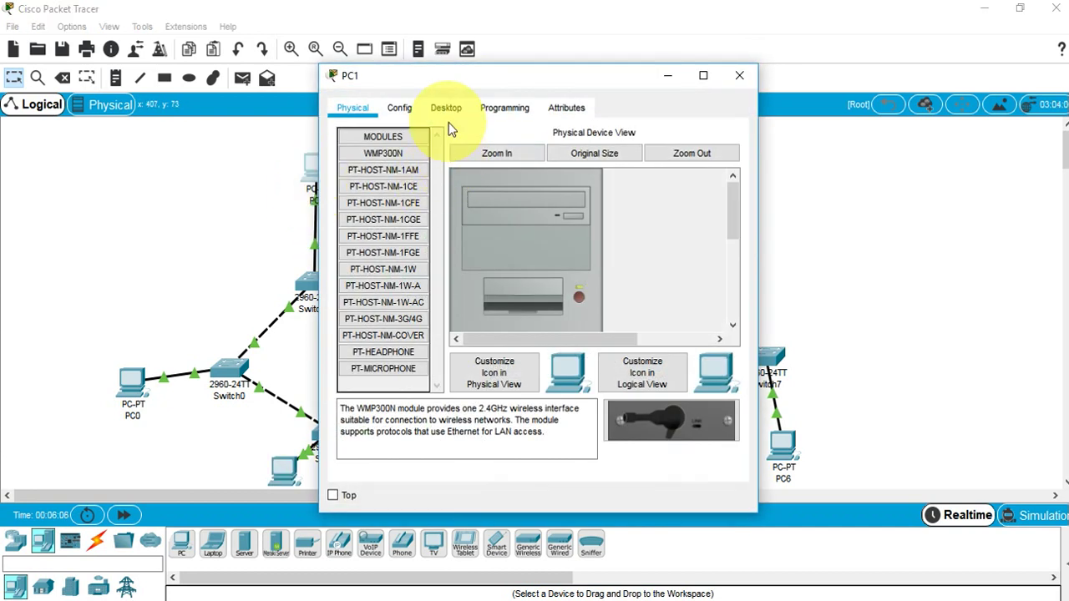
pyautogui.click(447, 109)
pyautogui.click(390, 177)
pyautogui.click(524, 226)
pyautogui.write('192.168.11.1=3')
pyautogui.press('Tab')
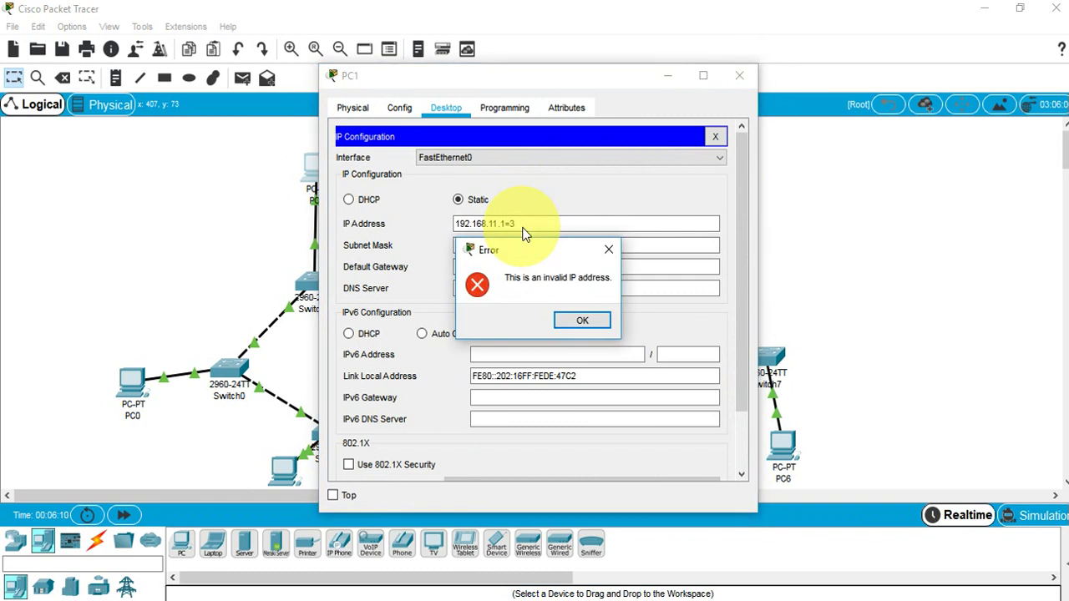
pyautogui.press('Return')
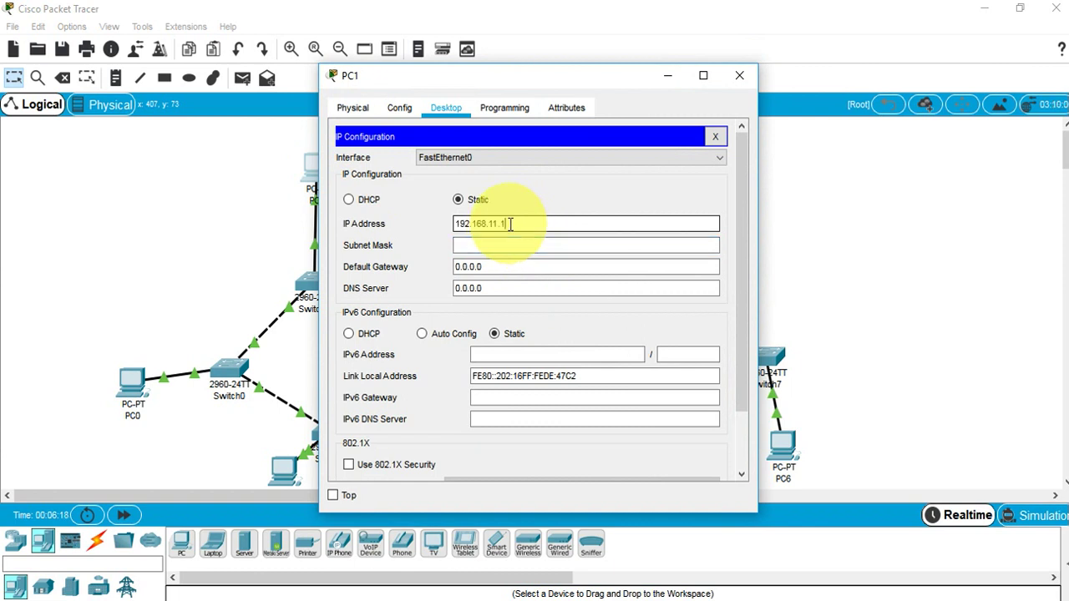
pyautogui.press('Tab')
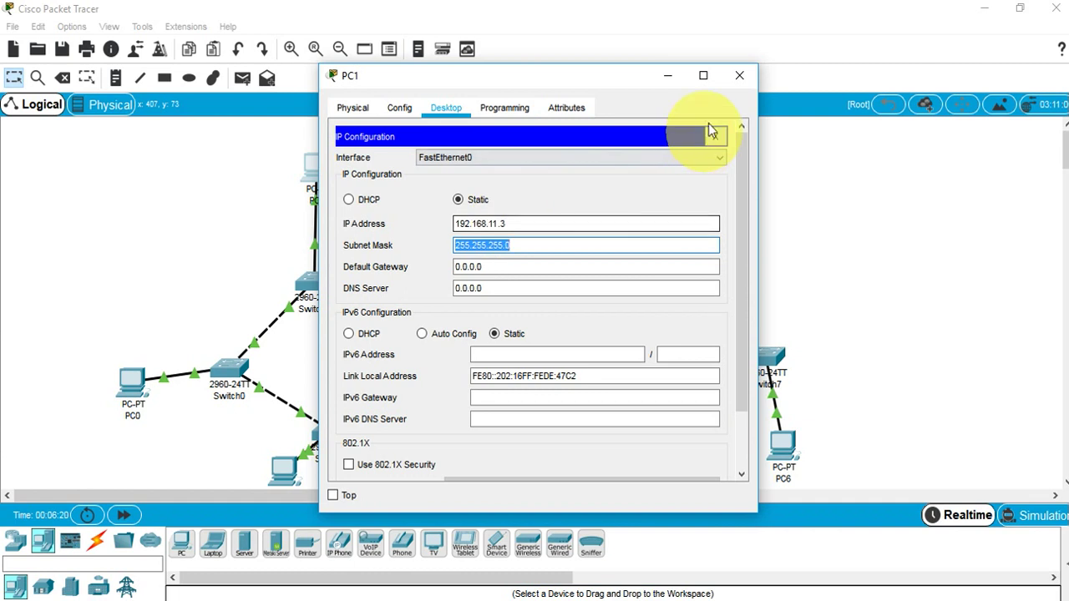
pyautogui.click(739, 75)
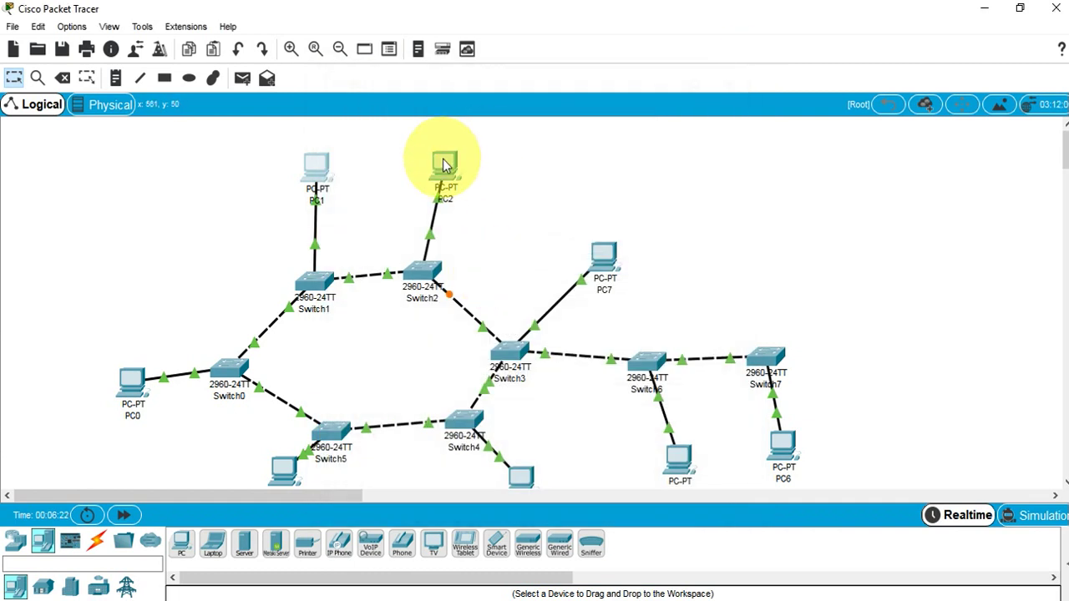
# Set PC2's static IP address to 192.168.11.4 with subnet mask 255.255.255.0
pyautogui.click(444, 163)
pyautogui.click(445, 108)
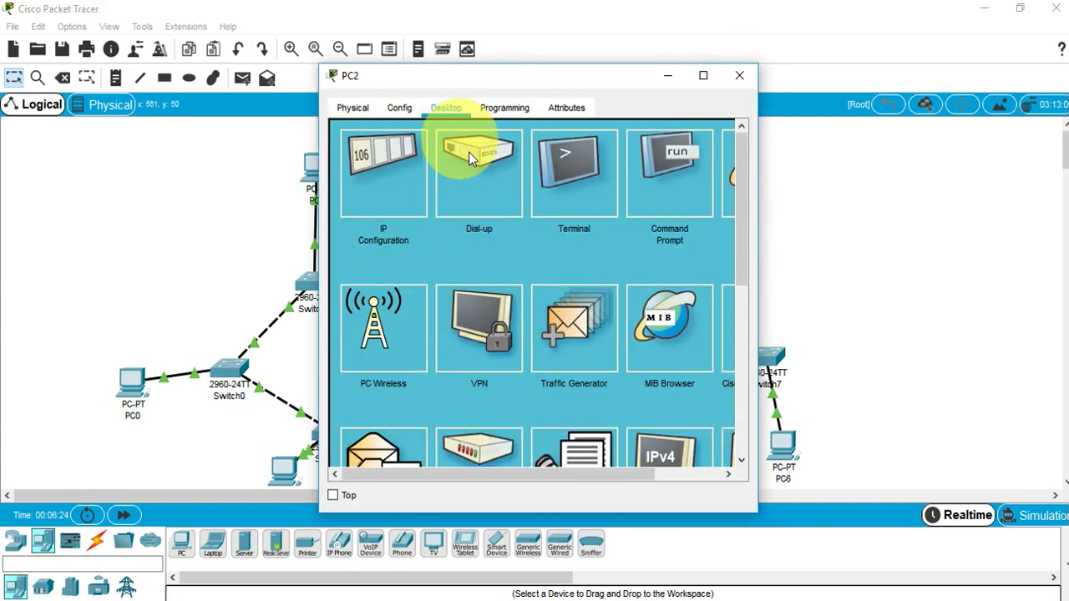
pyautogui.click(372, 153)
pyautogui.click(495, 219)
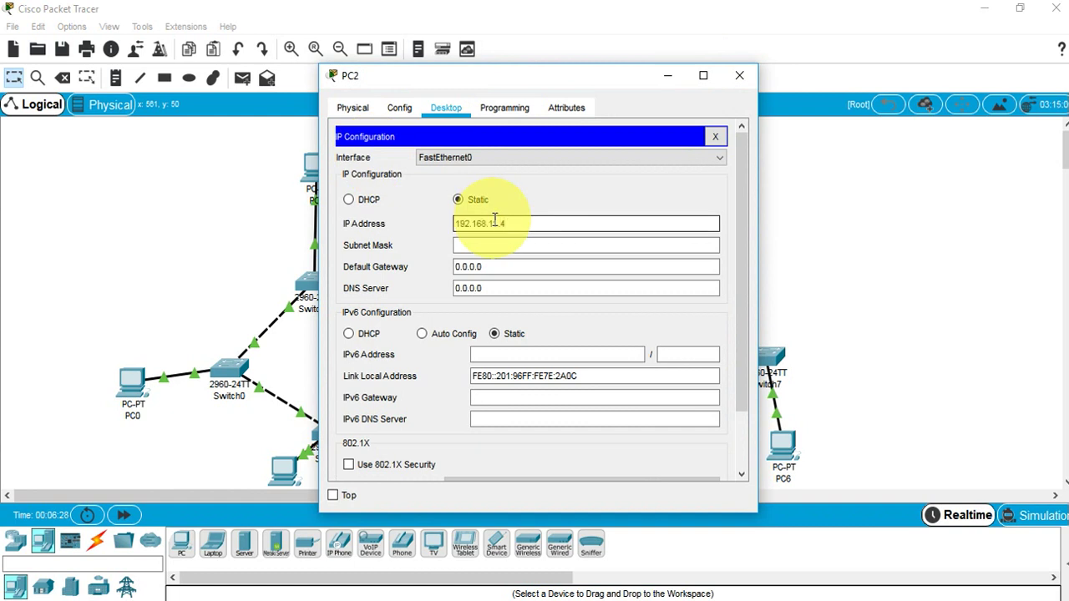
pyautogui.write('192.168.11.4')
pyautogui.press('Tab')
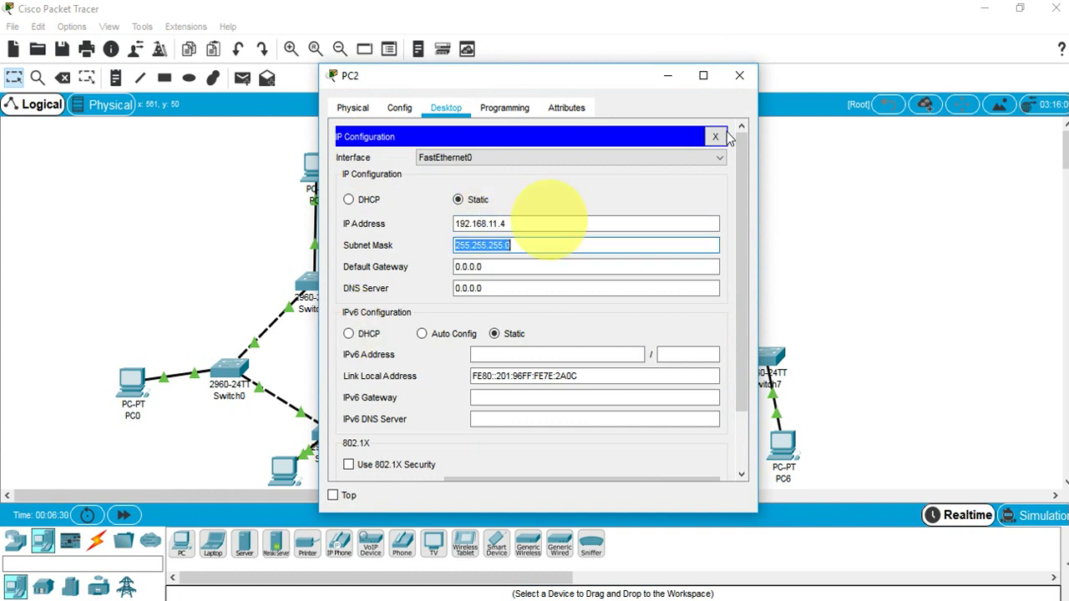
pyautogui.click(742, 76)
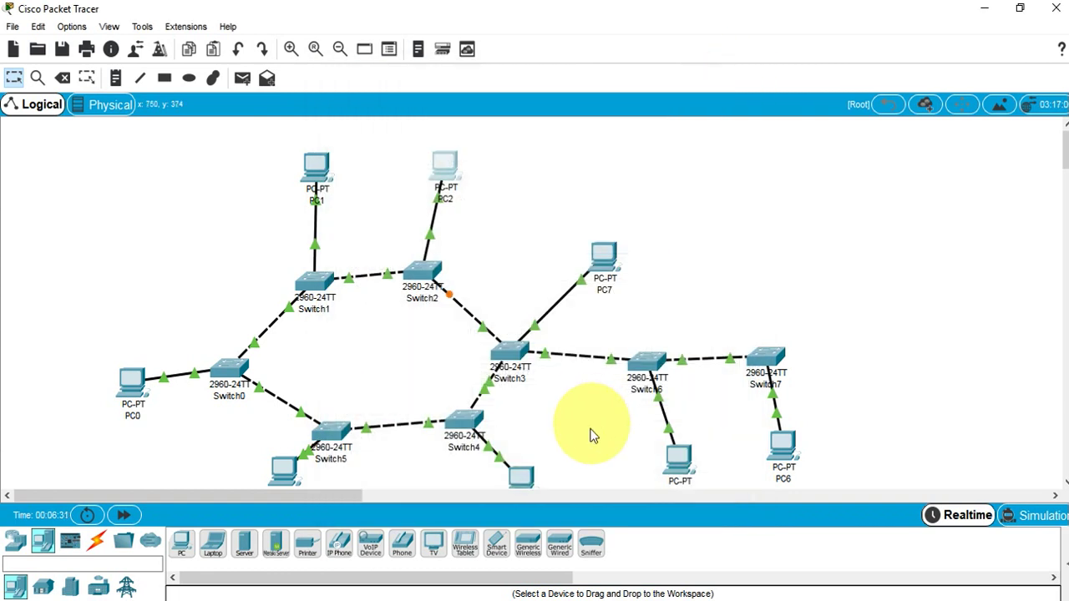
# Set PC4's static IP address to 192.168.11.5 with subnet mask 255.255.255.0
pyautogui.click(511, 479)
pyautogui.click(451, 107)
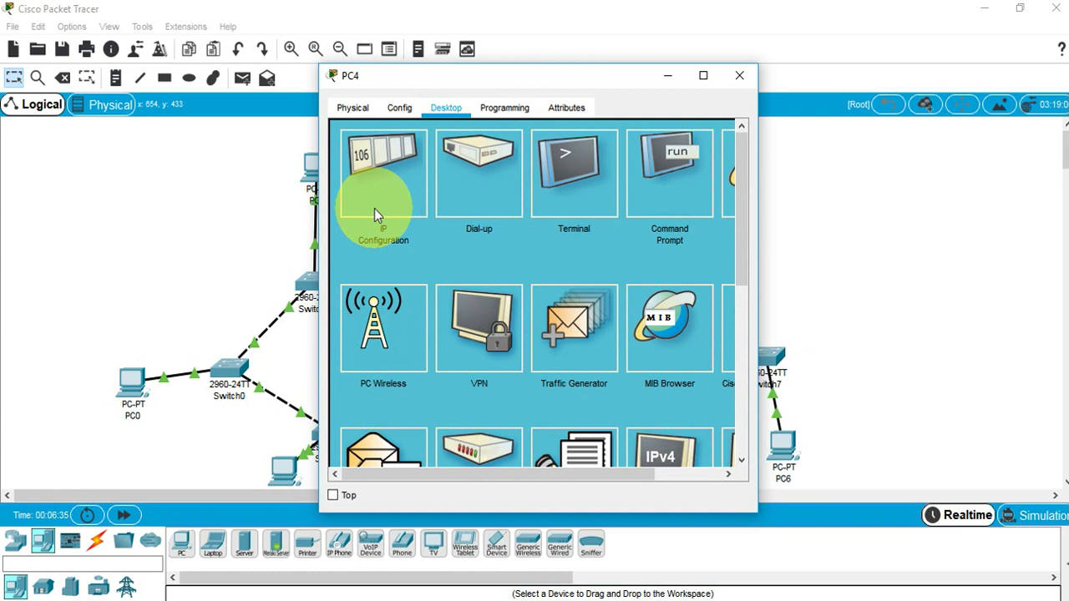
pyautogui.click(346, 140)
pyautogui.click(466, 222)
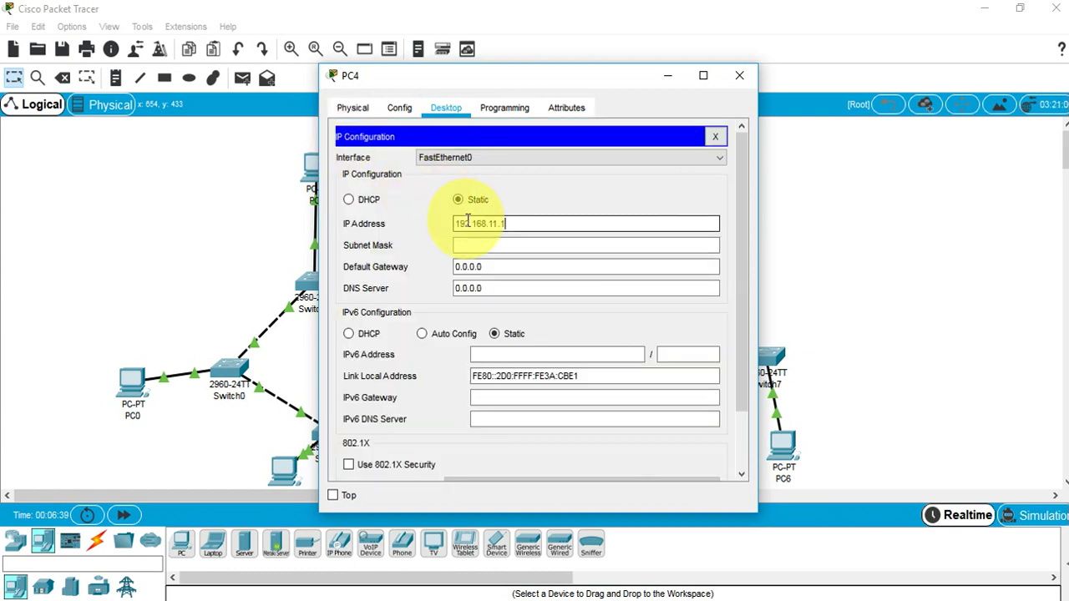
pyautogui.press('Tab')
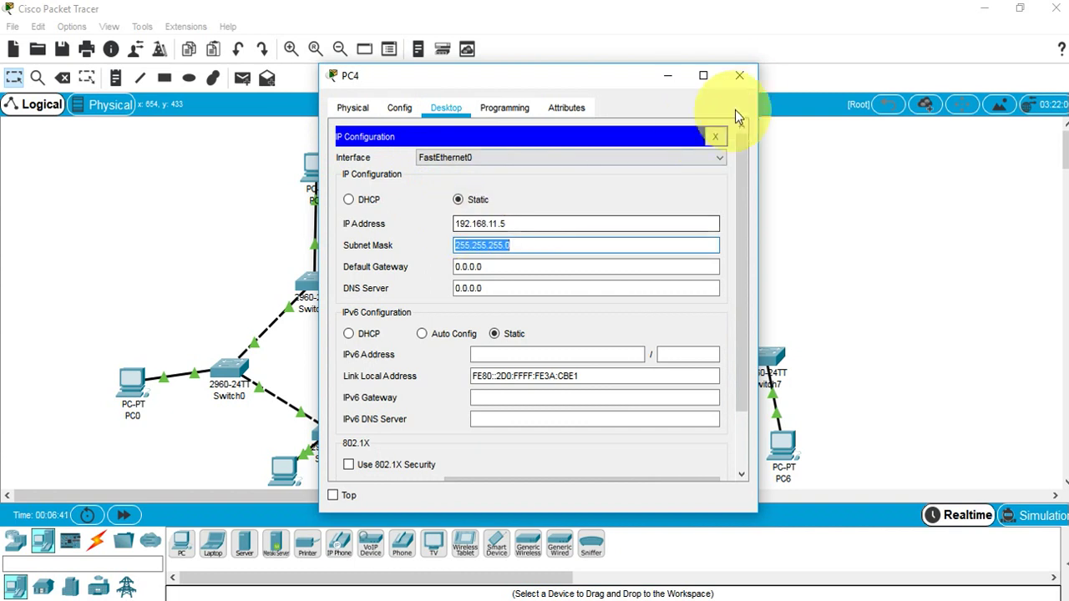
pyautogui.click(739, 74)
# Set PC7's static IP address to 192.168.11.6 with subnet mask 255.255.255.0
pyautogui.click(619, 243)
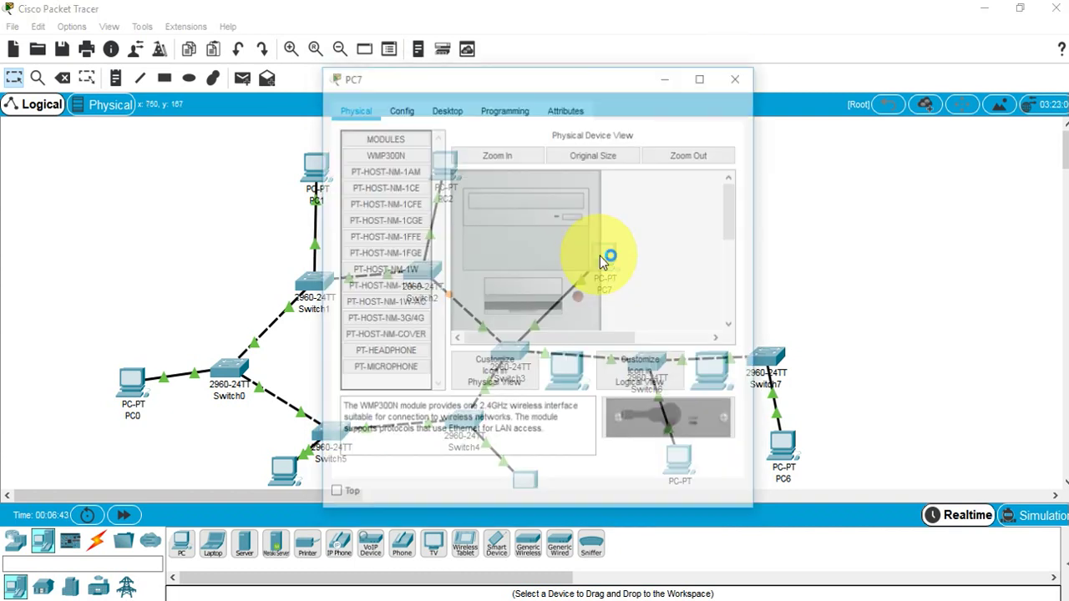
pyautogui.click(445, 111)
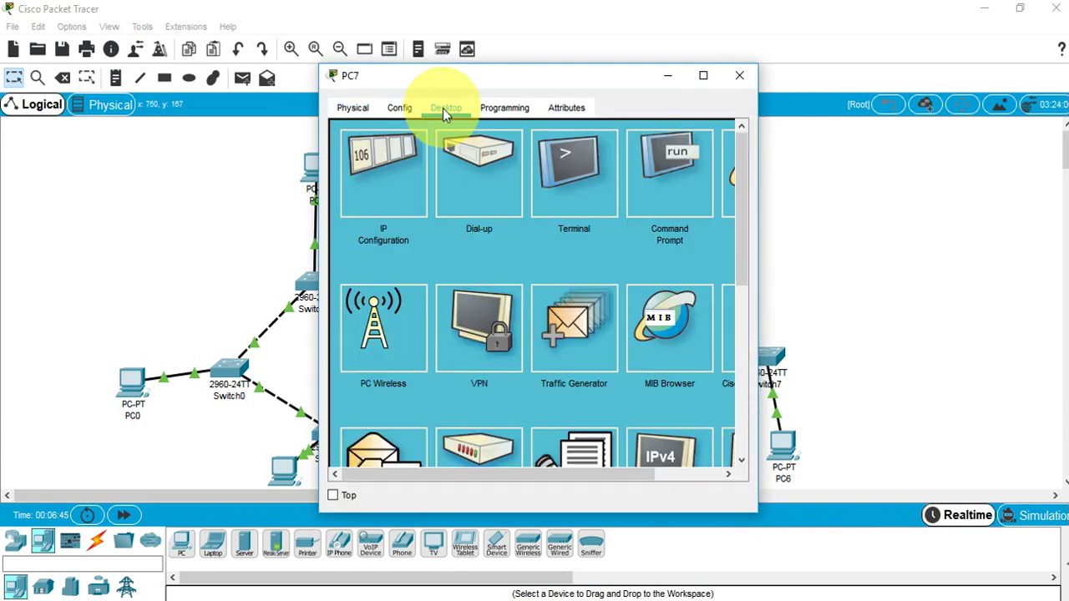
pyautogui.click(366, 180)
pyautogui.click(510, 218)
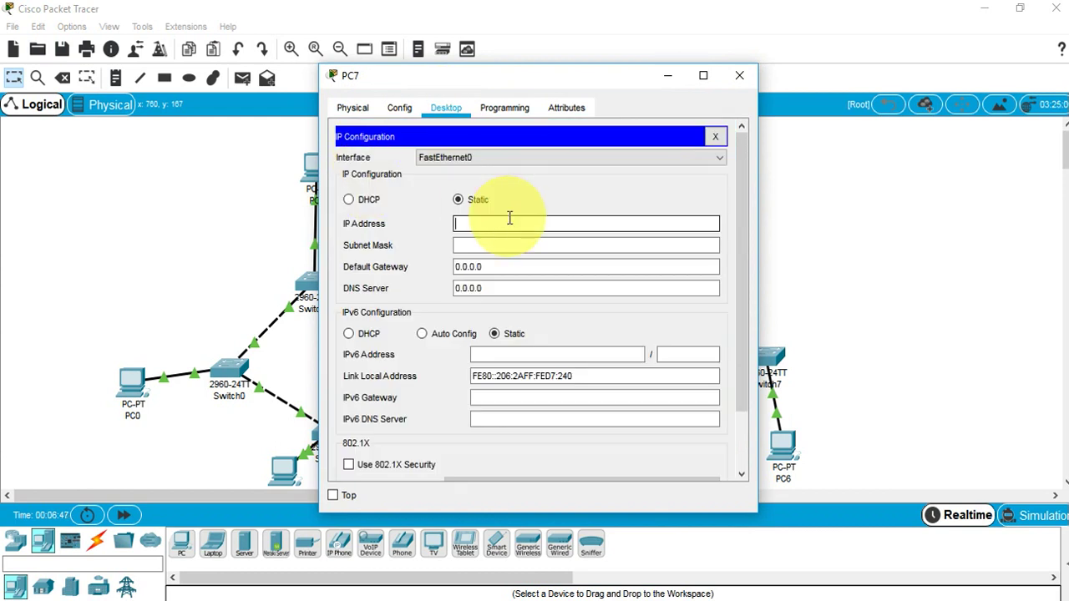
pyautogui.press('Tab')
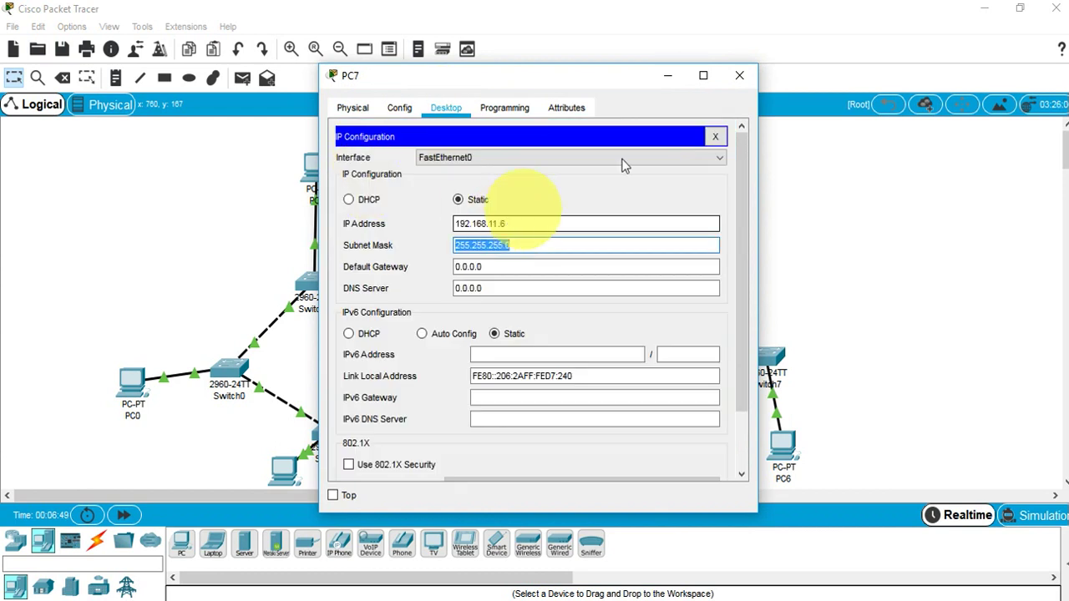
pyautogui.click(741, 74)
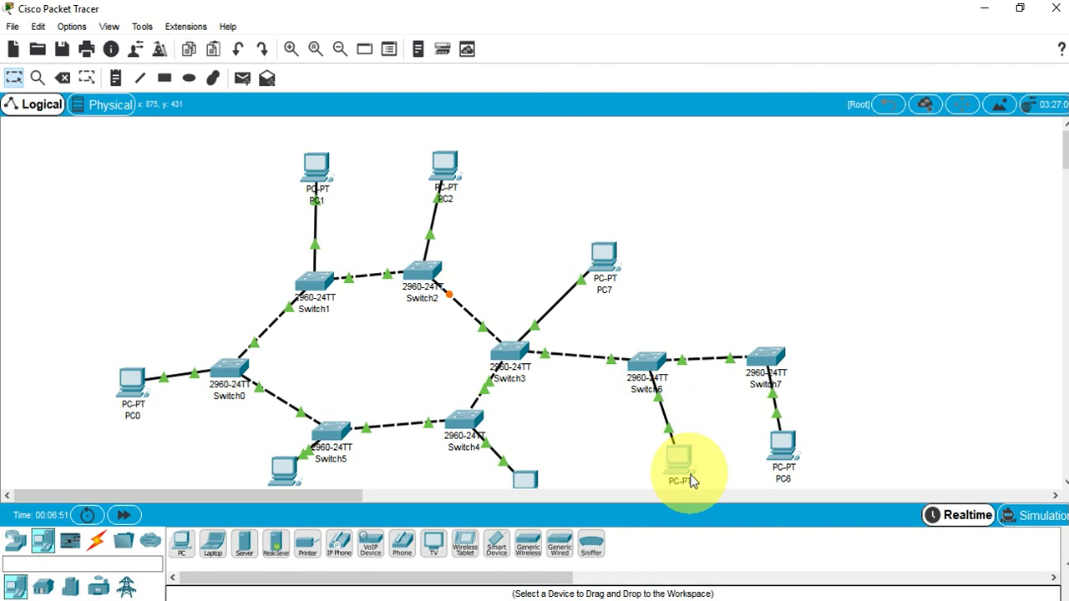
# Set the static IP address of PC5, the PC attached to Switch6, to 192.168.11.7 with subnet mask 255.255.255.0
pyautogui.click(691, 480)
pyautogui.click(462, 110)
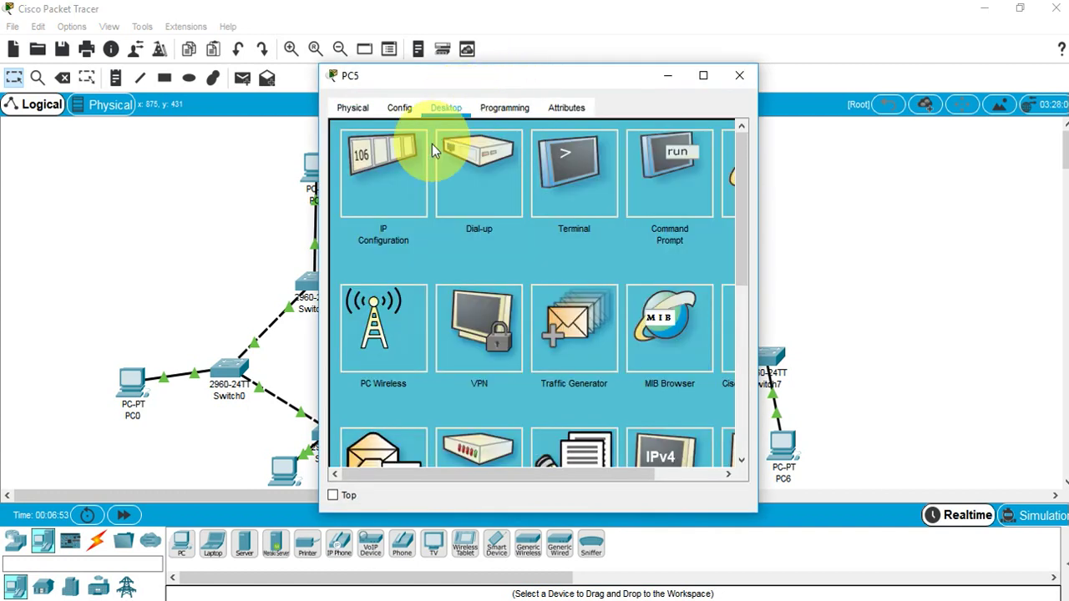
pyautogui.click(379, 163)
pyautogui.click(493, 222)
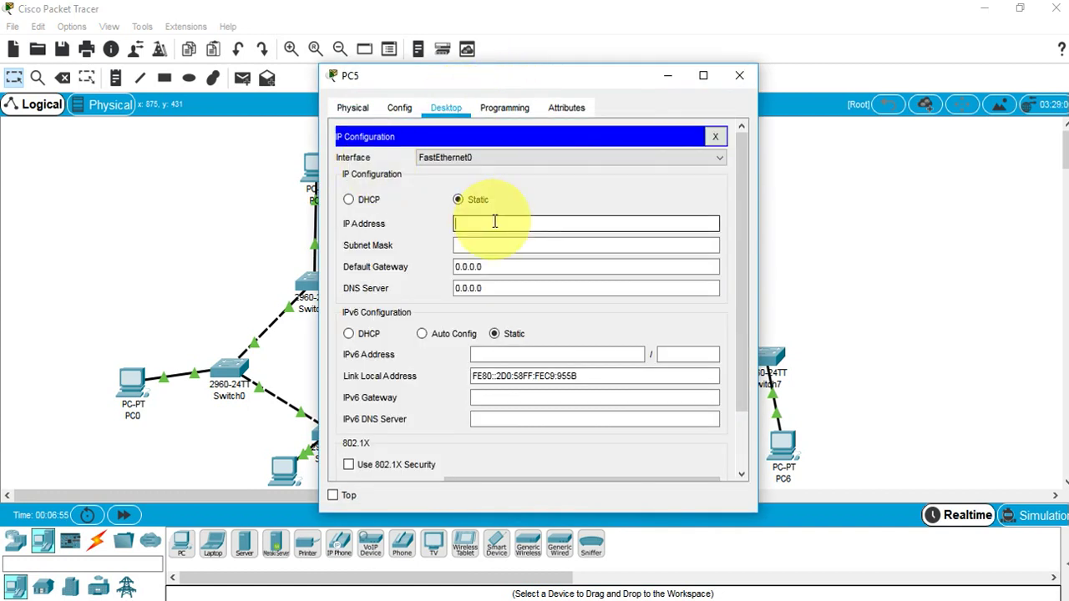
pyautogui.write('192.168.1.7')
pyautogui.press('Tab')
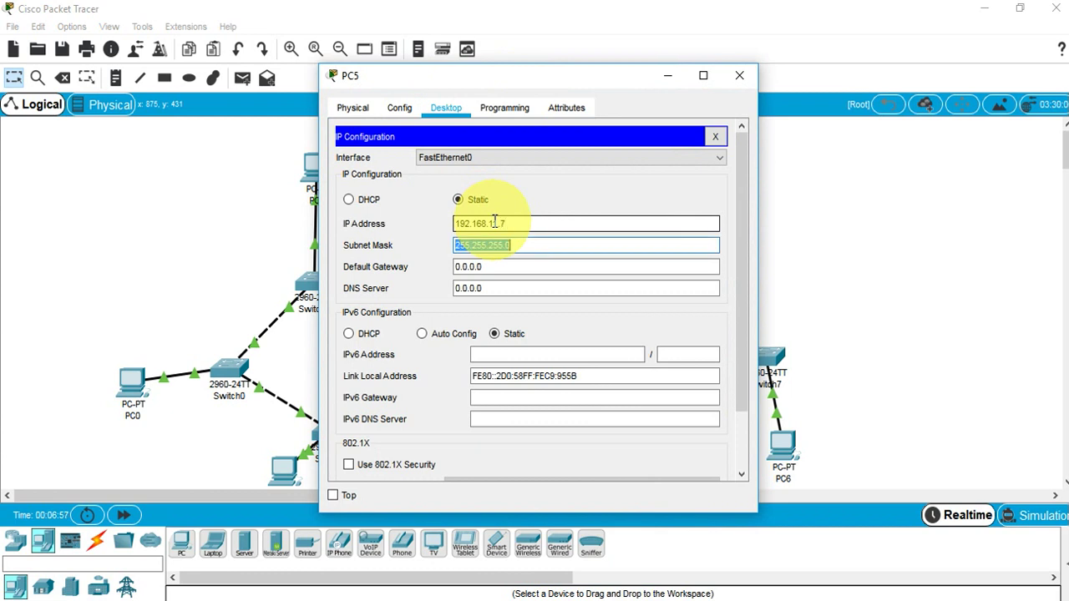
pyautogui.click(739, 76)
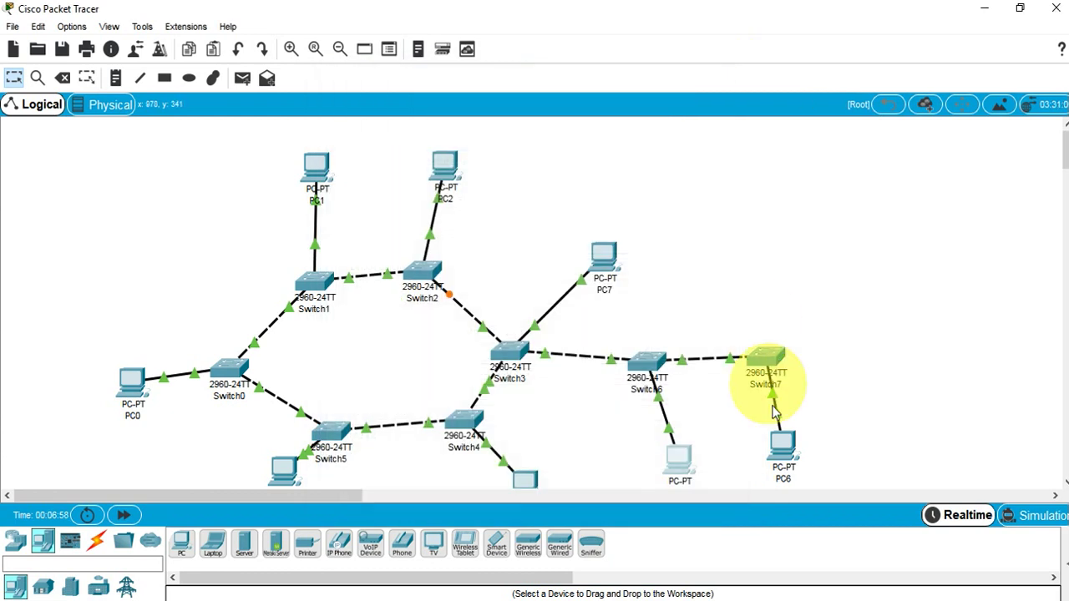
# Set PC6's static IP address to 192.168.11.8 with subnet mask 255.255.255.0
pyautogui.click(785, 452)
pyautogui.click(442, 108)
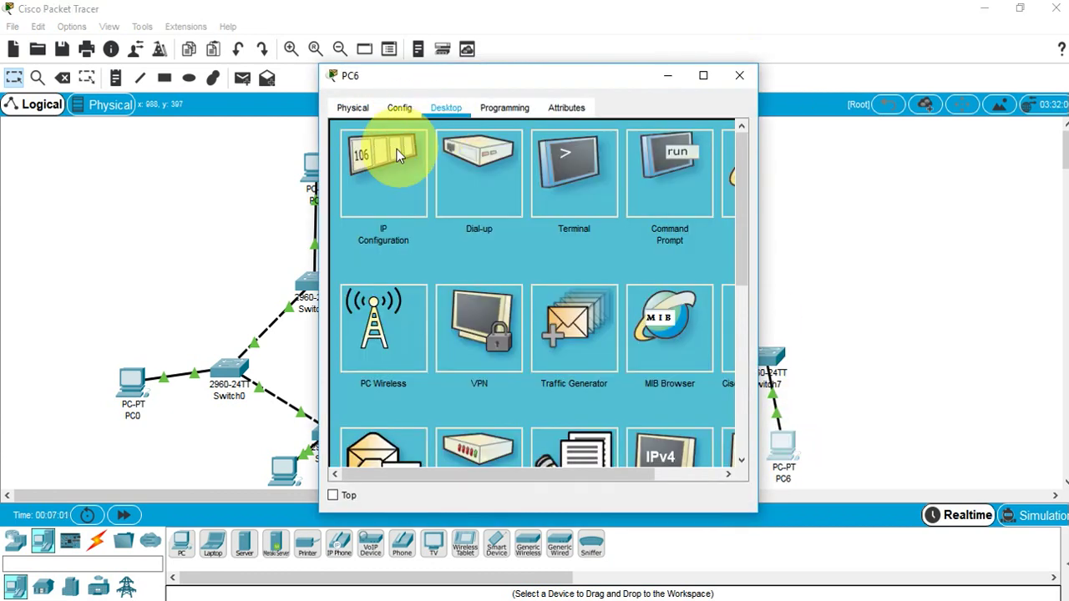
pyautogui.click(393, 150)
pyautogui.click(482, 224)
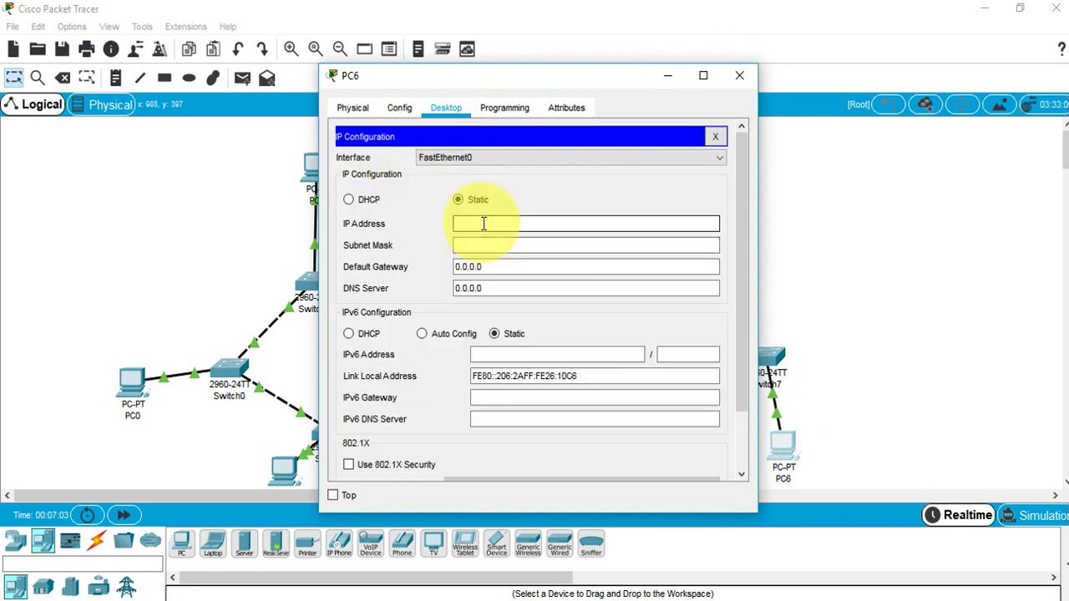
pyautogui.press('Tab')
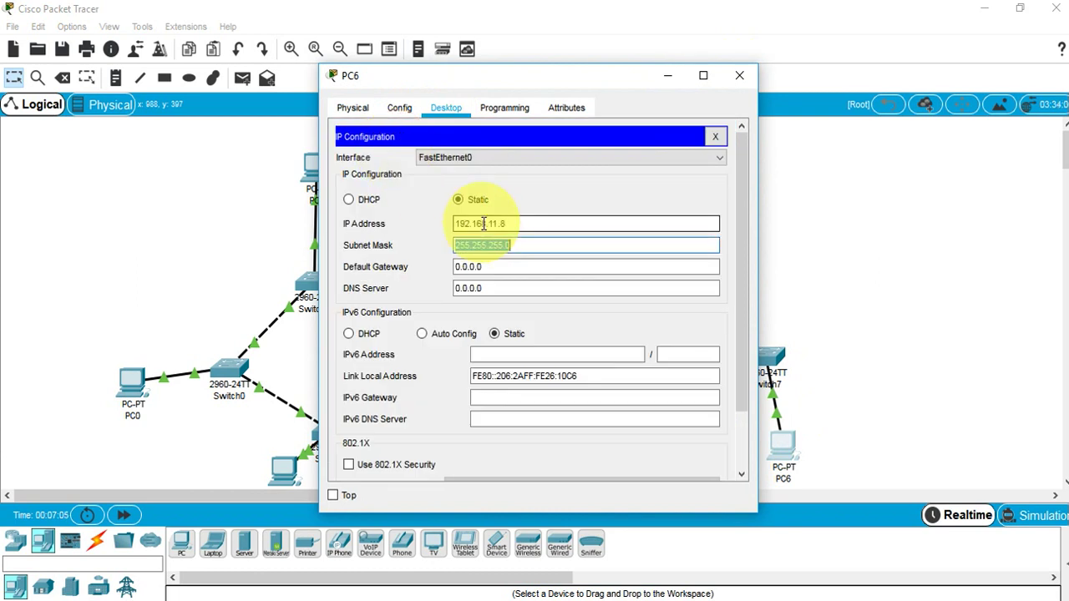
pyautogui.click(738, 76)
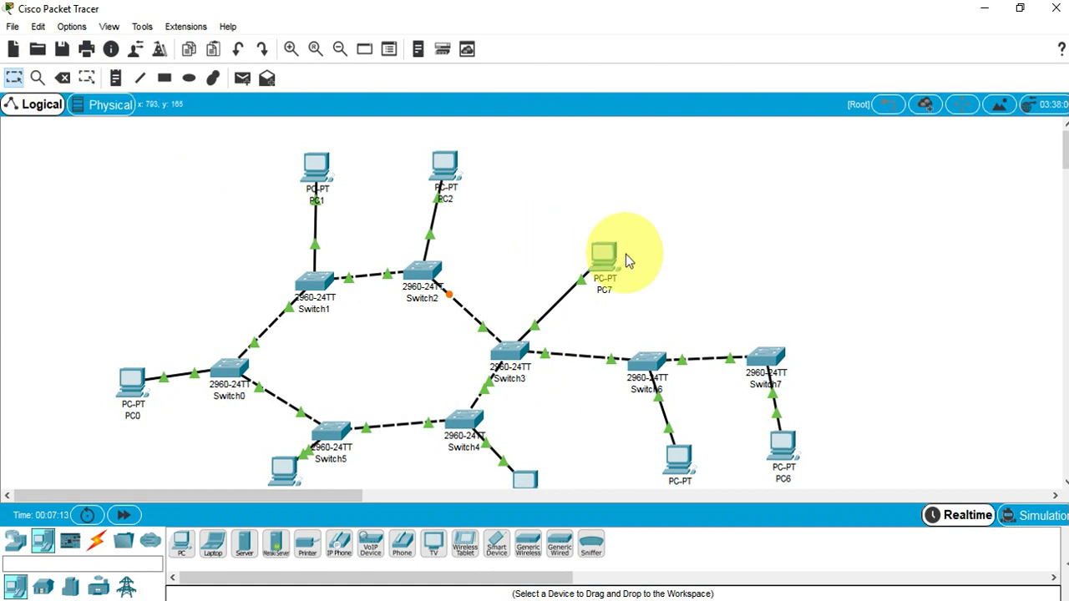
# Delete the link between Switch3 and Switch6, and return to selection mode
pyautogui.click(61, 78)
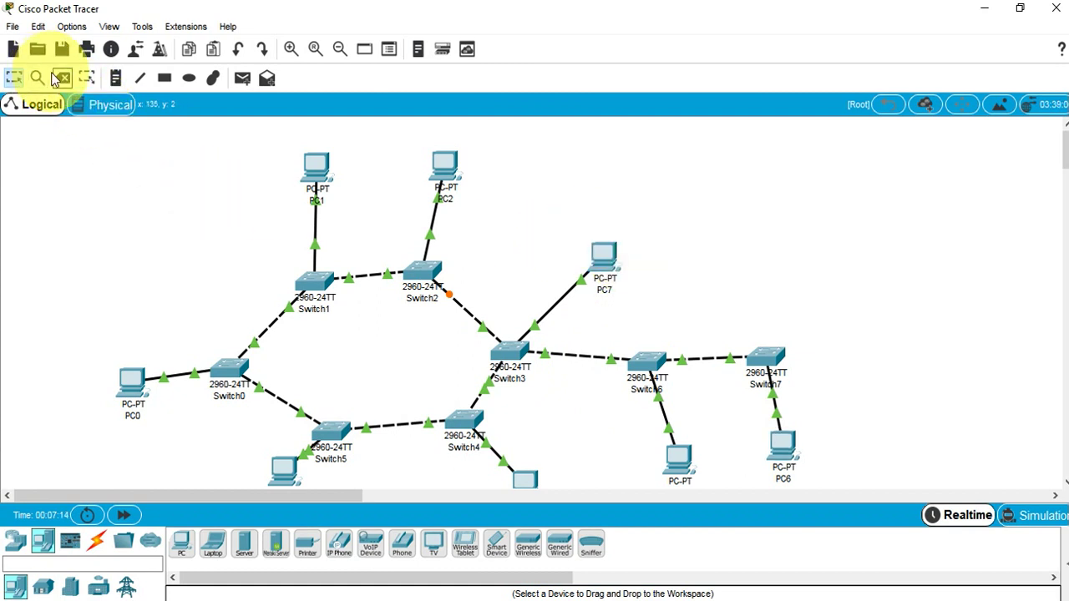
pyautogui.click(587, 358)
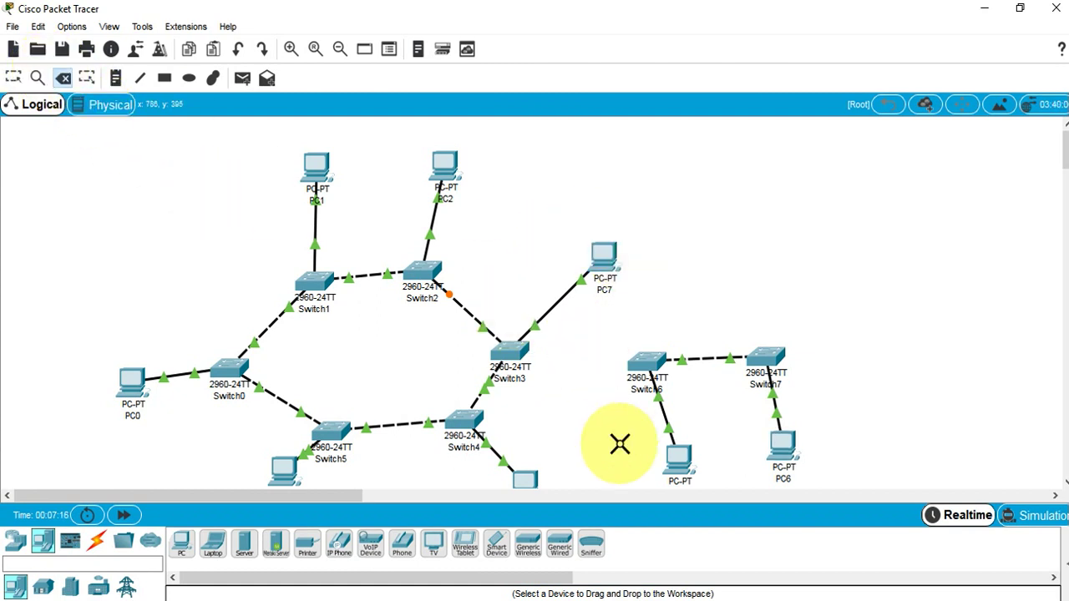
pyautogui.click(14, 80)
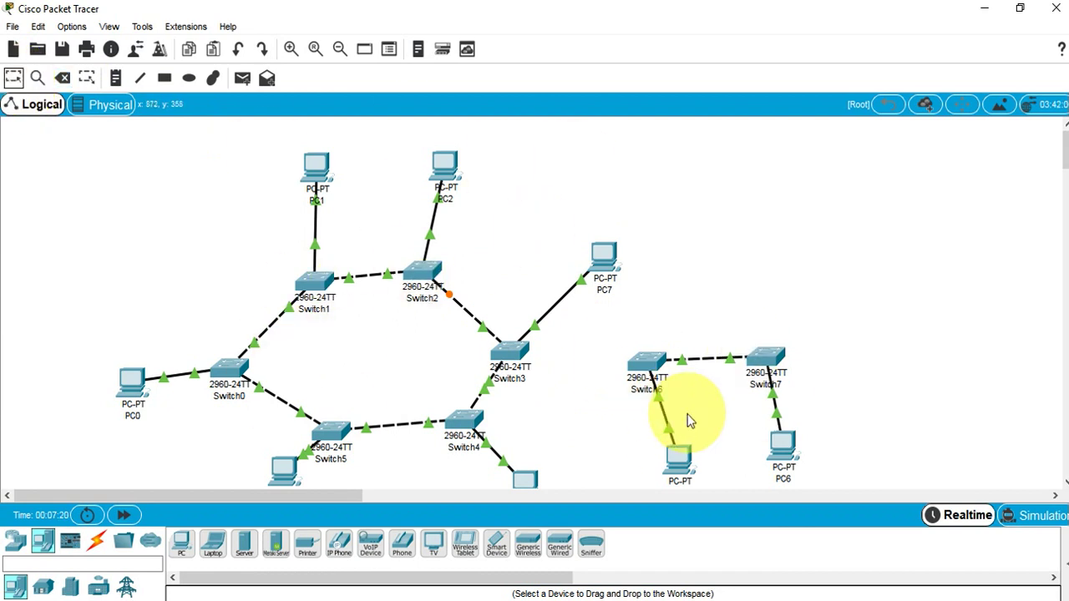
# Ping 192.168.10.7 from PC0's command prompt and move the PC0 window aside to reveal the ring topology
pyautogui.click(140, 384)
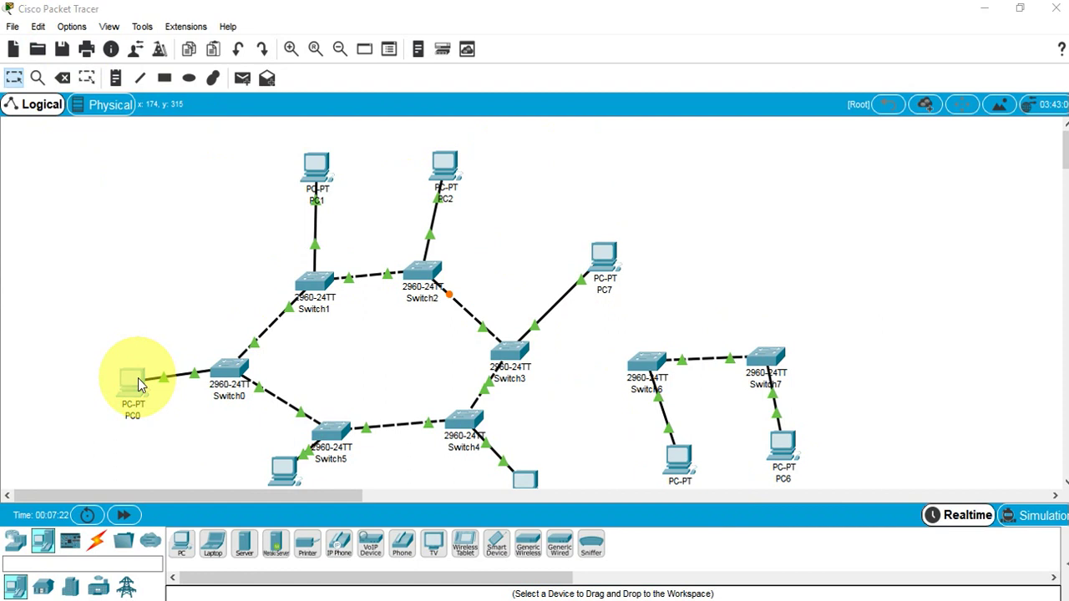
pyautogui.click(692, 174)
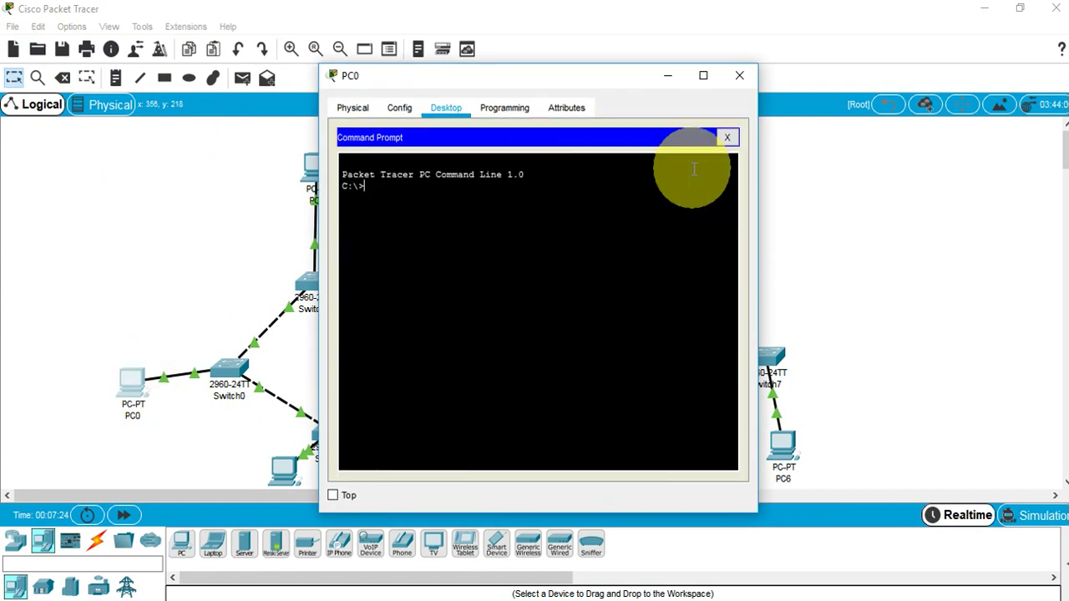
pyautogui.write('ping 192.168.10.7')
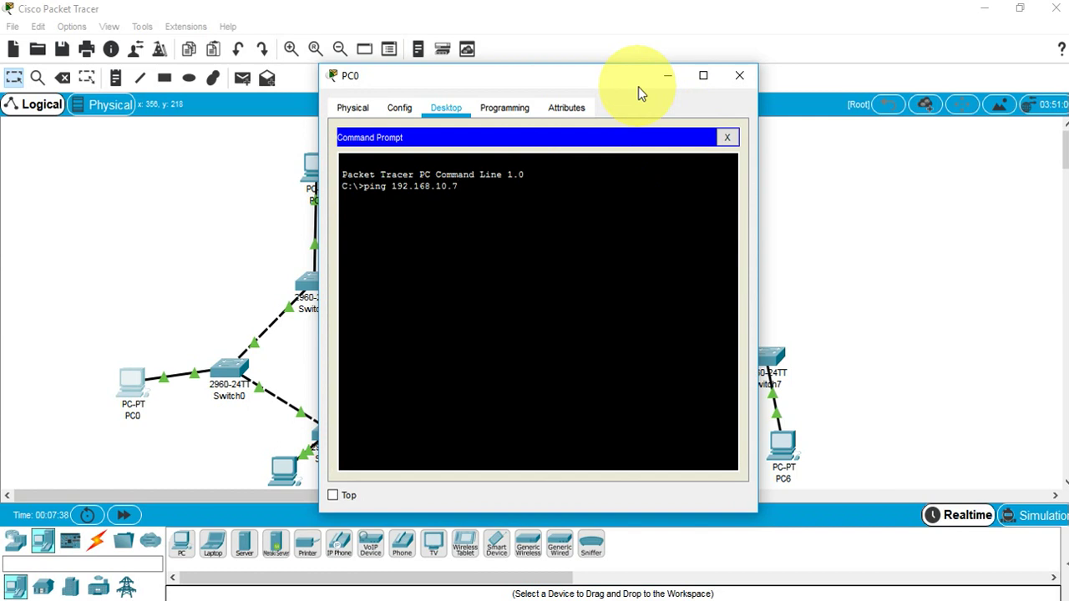
pyautogui.press('Return')
pyautogui.moveTo(589, 76); pyautogui.dragTo(851, 68)
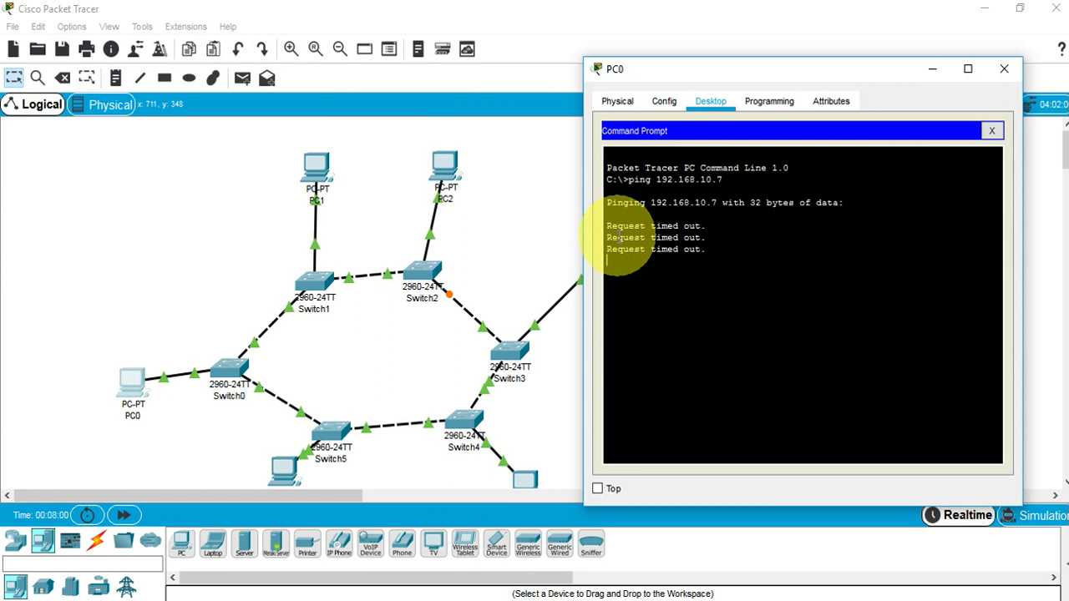
# Ping 192.168.11.7, the PC attached to Switch6, from PC0's command prompt
pyautogui.press('Up')
pyautogui.press('Down')
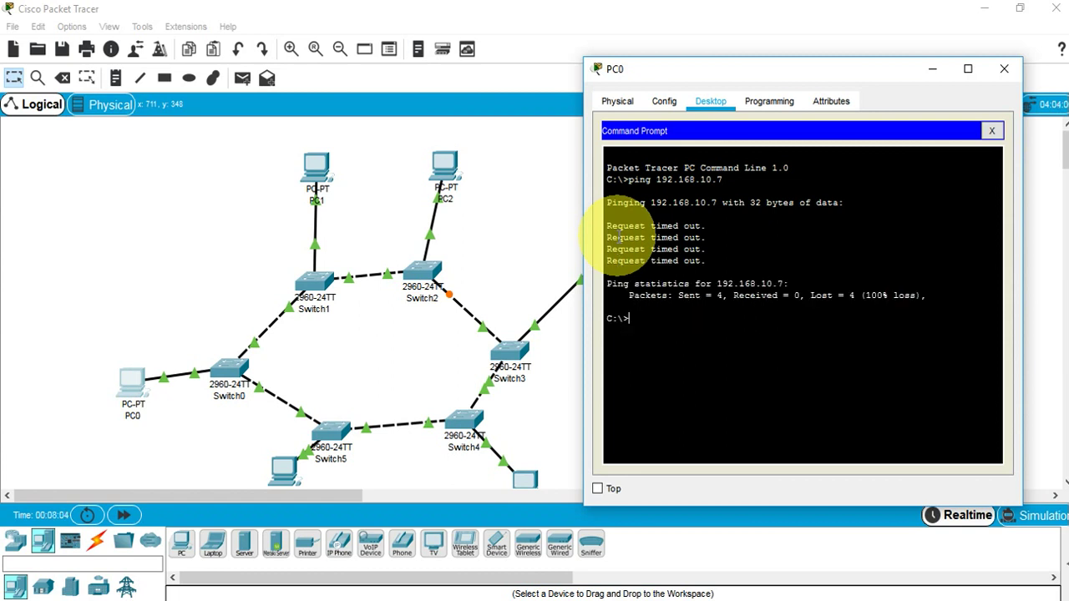
pyautogui.press('Up')
pyautogui.press('BackSpace')
pyautogui.press('BackSpace')
pyautogui.write('11')
pyautogui.press('Return')
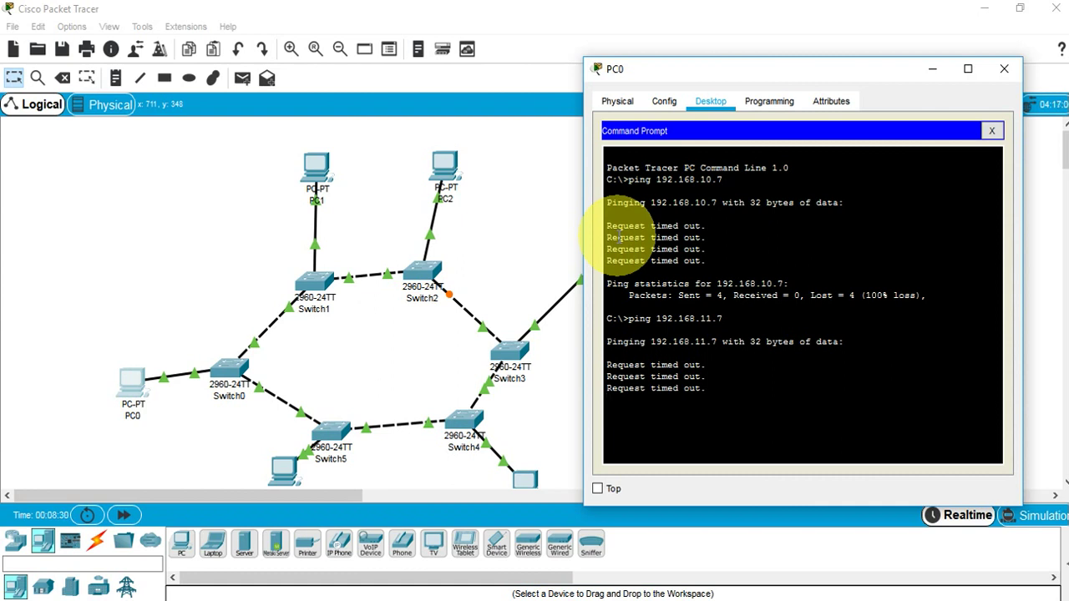
# Ping 192.168.11.5 from PC0's command prompt, and close the PC0 window
pyautogui.press('Up')
pyautogui.press('BackSpace')
pyautogui.write('5')
pyautogui.press('Return')
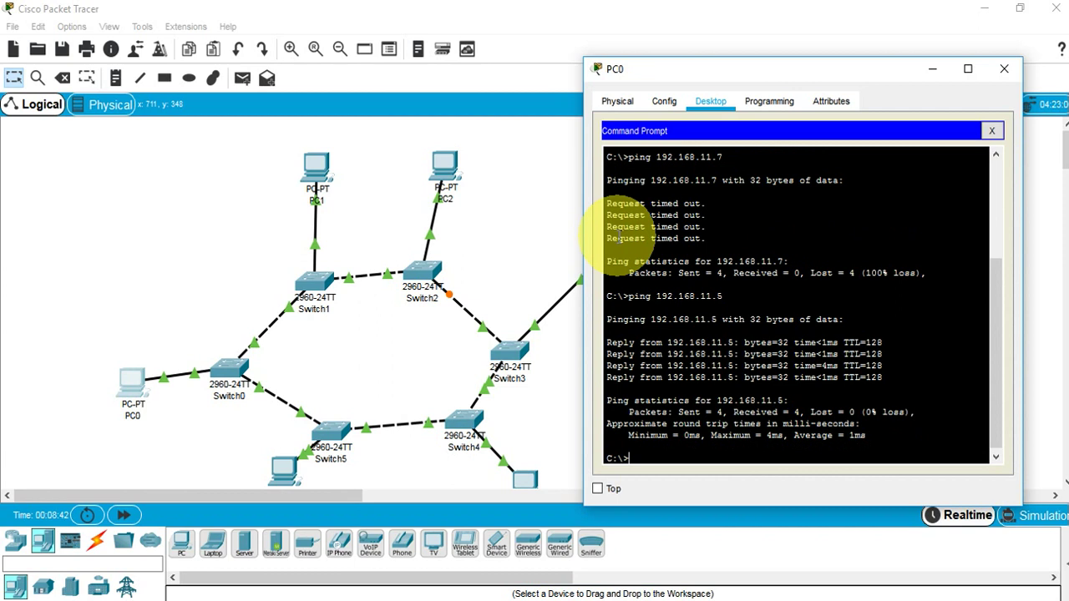
pyautogui.click(1004, 68)
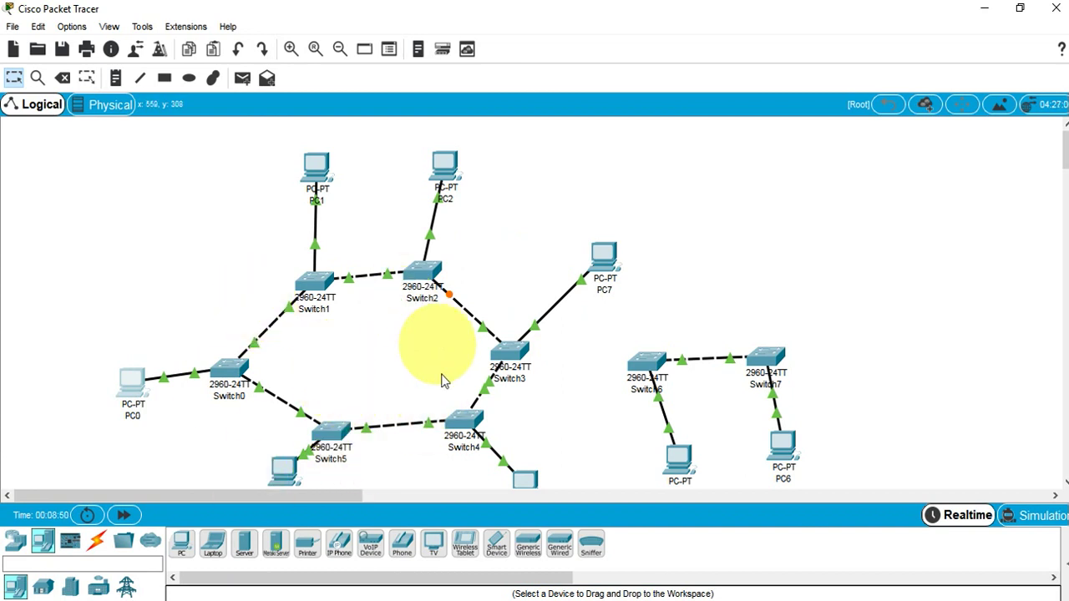
# Connect Switch0 directly to Switch3, Switch2 and Switch4 using automatically chosen connection types
pyautogui.click(97, 542)
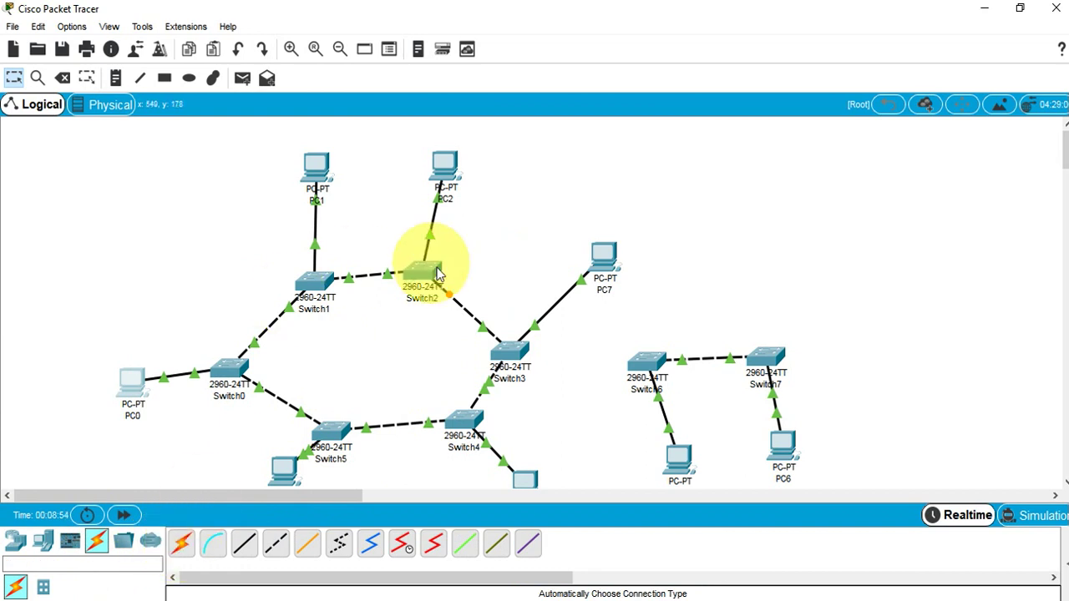
pyautogui.click(181, 548)
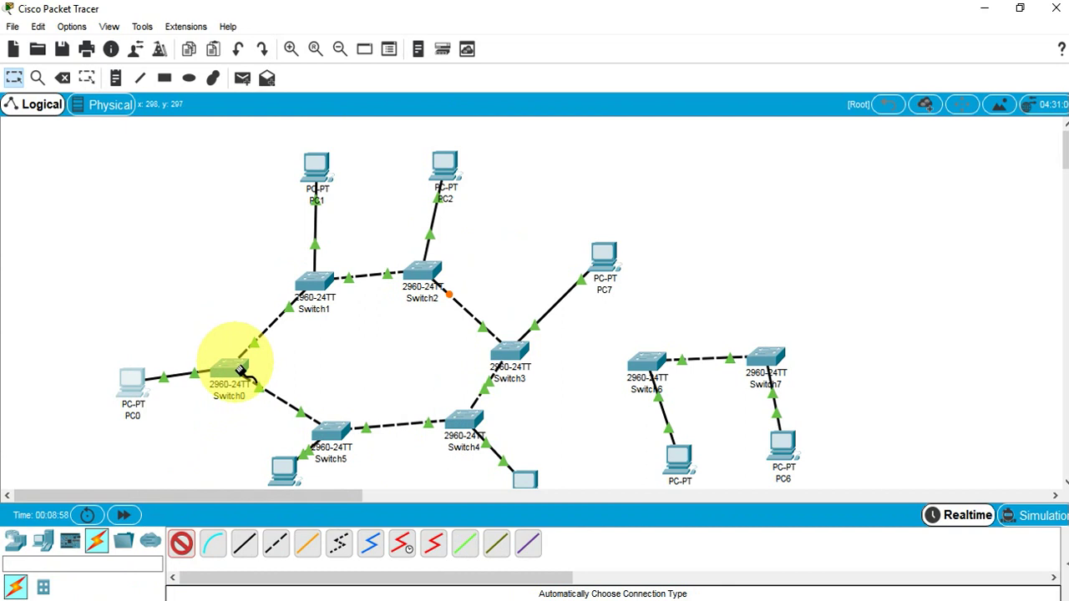
pyautogui.click(505, 355)
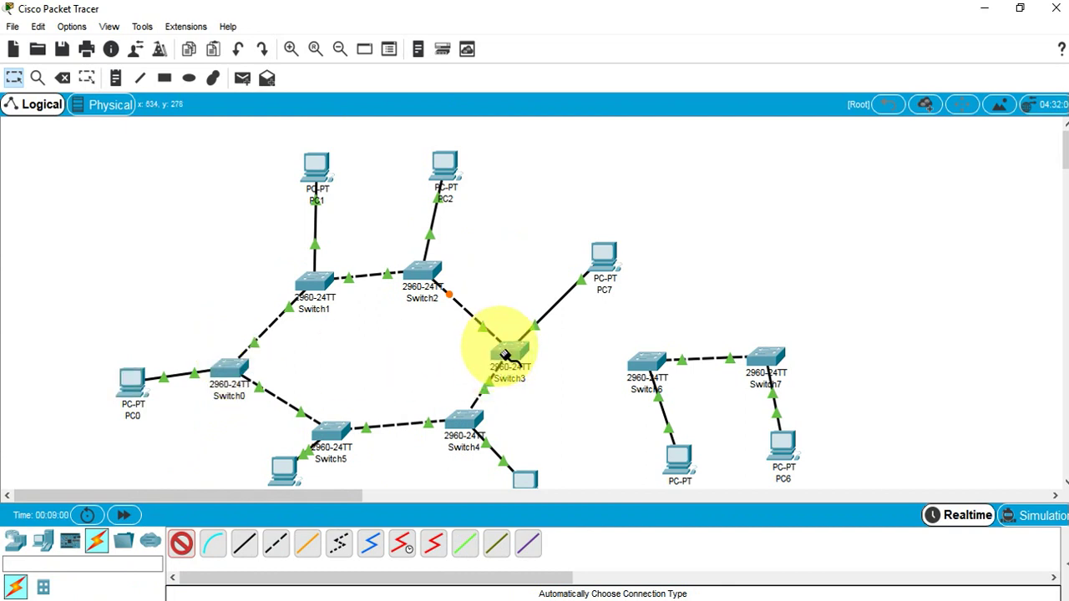
pyautogui.click(245, 373)
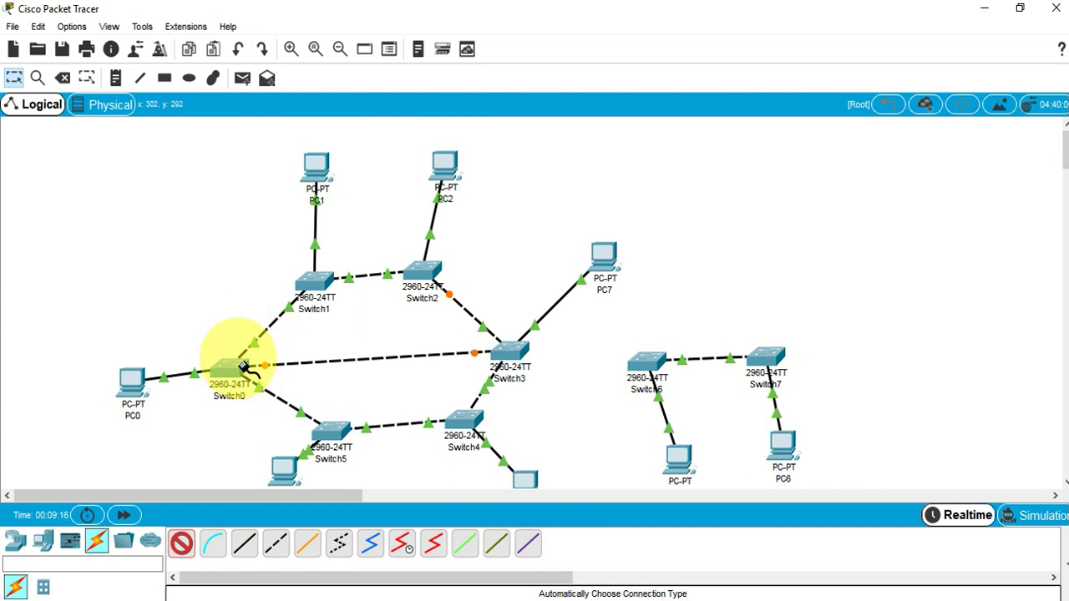
pyautogui.click(242, 367)
pyautogui.click(420, 271)
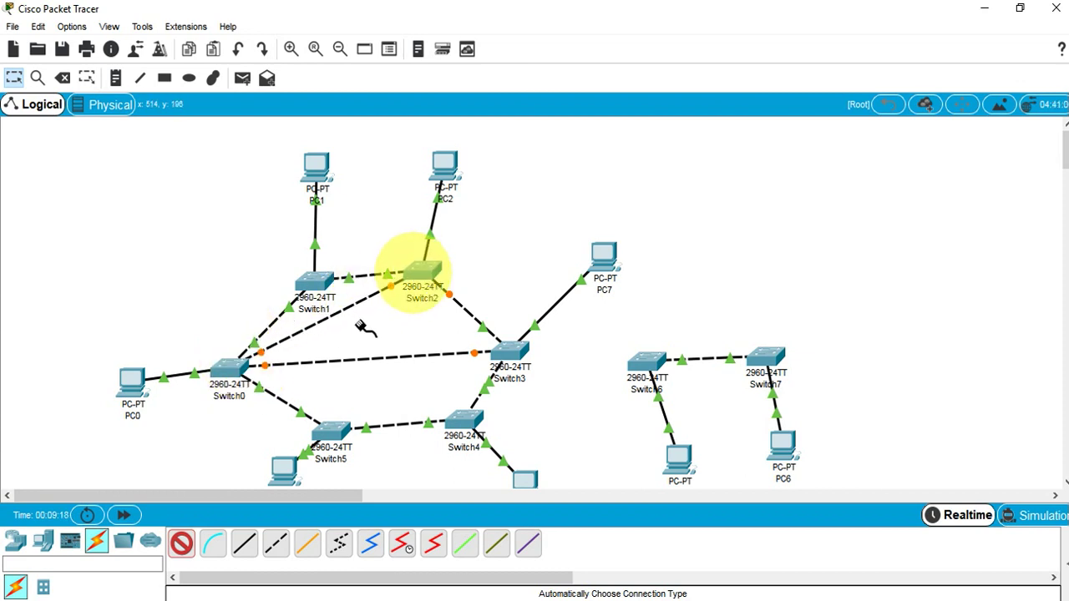
pyautogui.click(462, 421)
pyautogui.click(230, 367)
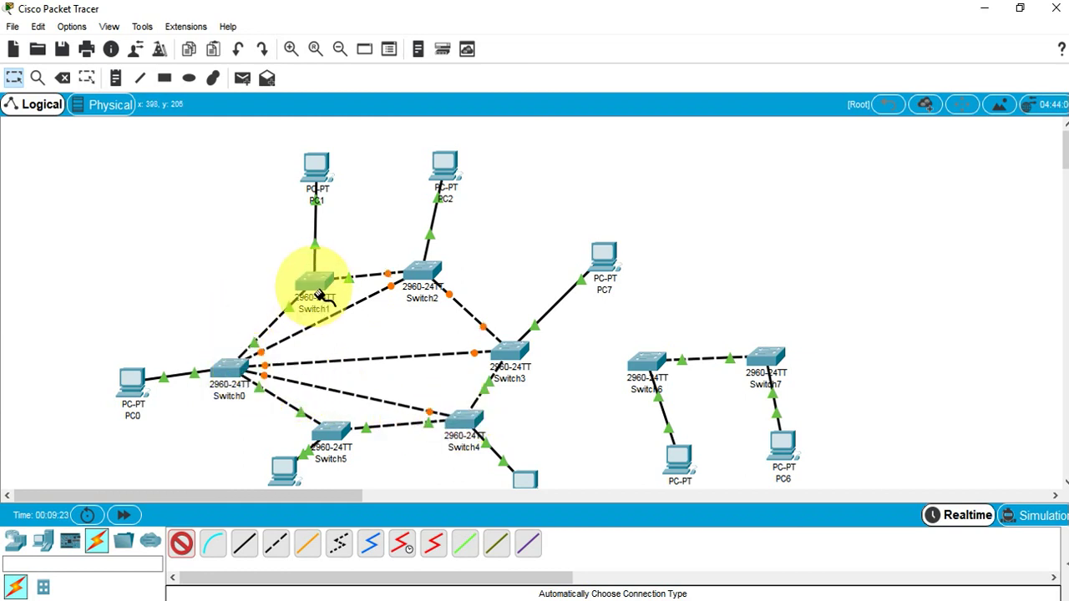
# Connect Switch1 directly to Switch5, Switch4 and Switch3 with automatically chosen cables
pyautogui.moveTo(320, 284)
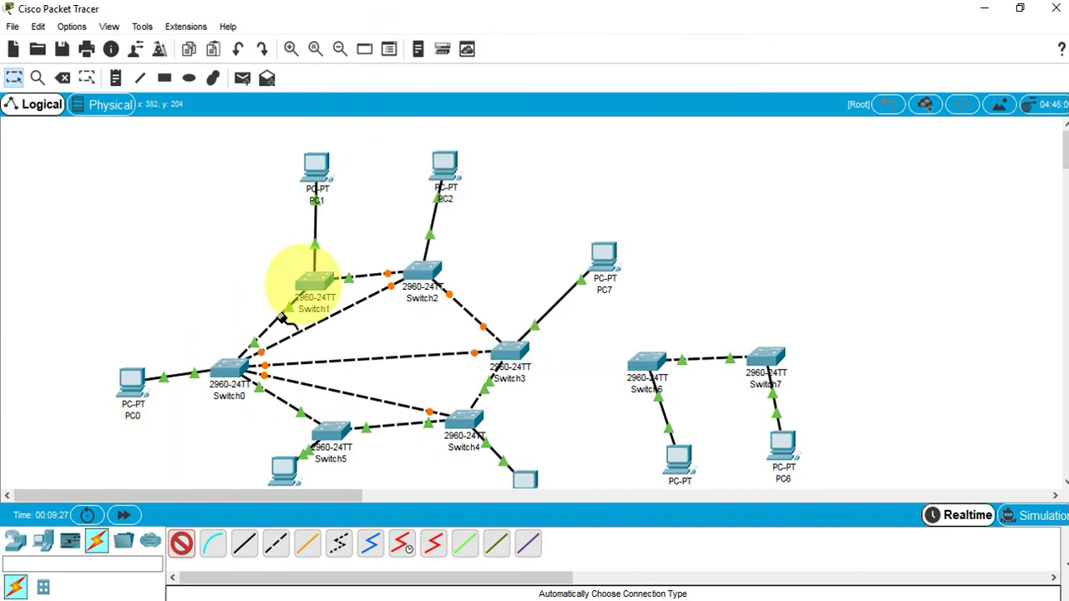
pyautogui.click(312, 281)
pyautogui.click(322, 436)
pyautogui.click(322, 435)
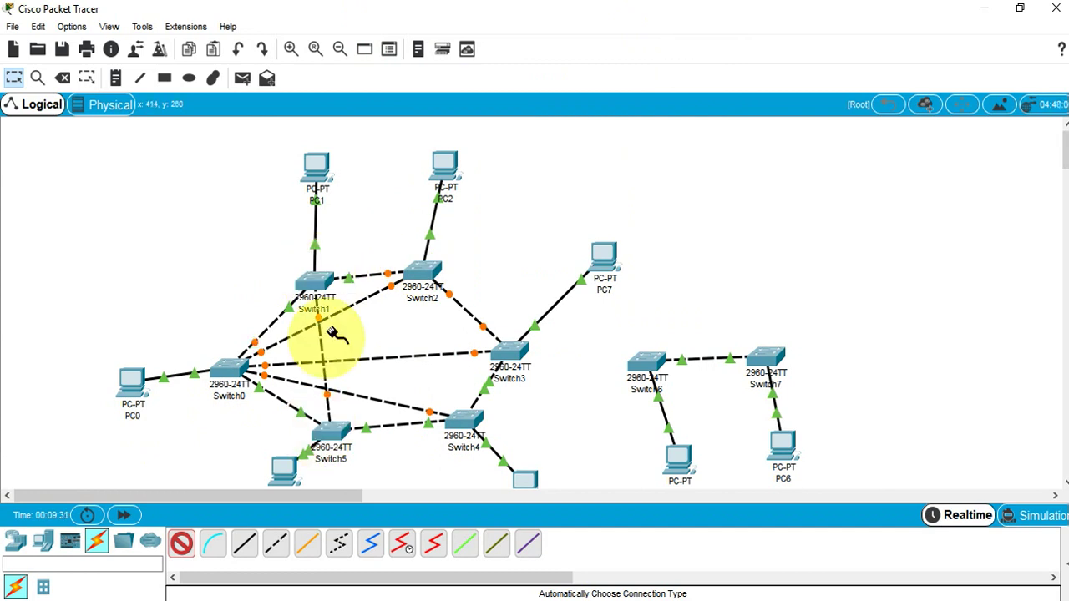
pyautogui.click(318, 285)
pyautogui.click(459, 424)
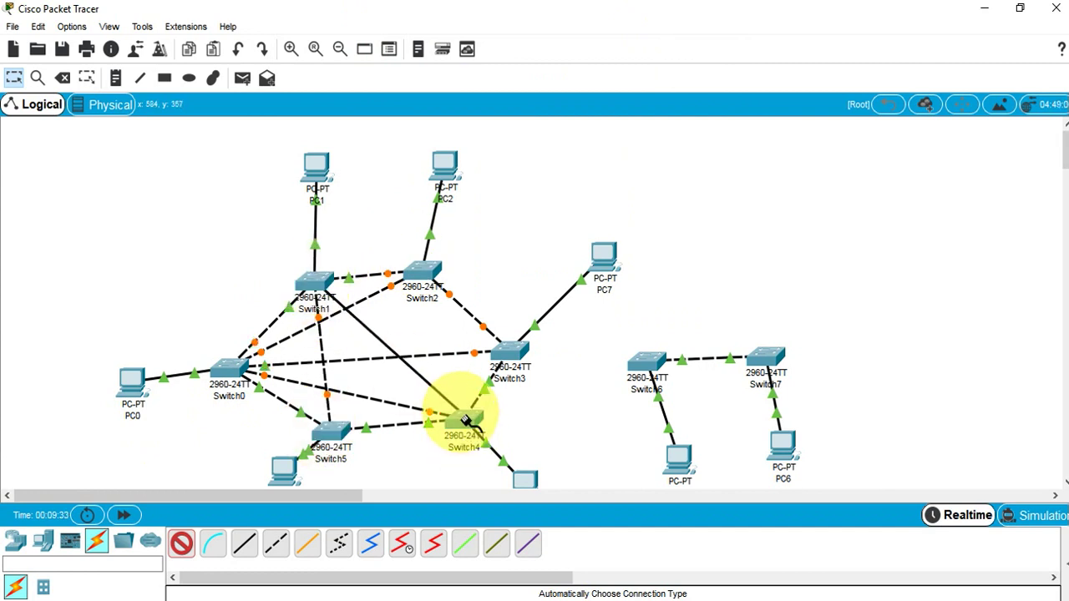
pyautogui.click(497, 351)
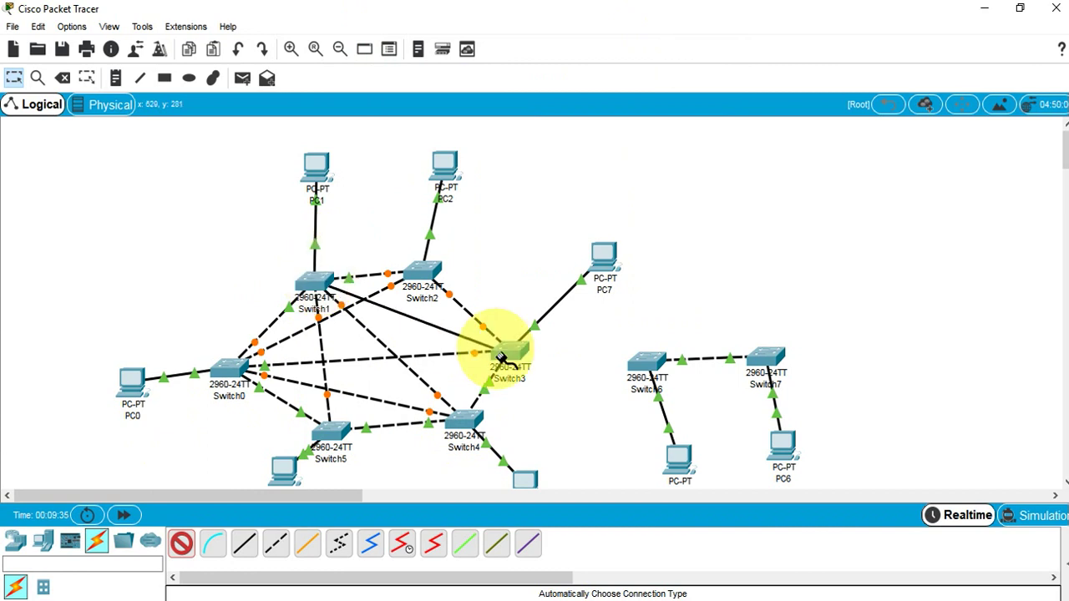
pyautogui.click(313, 282)
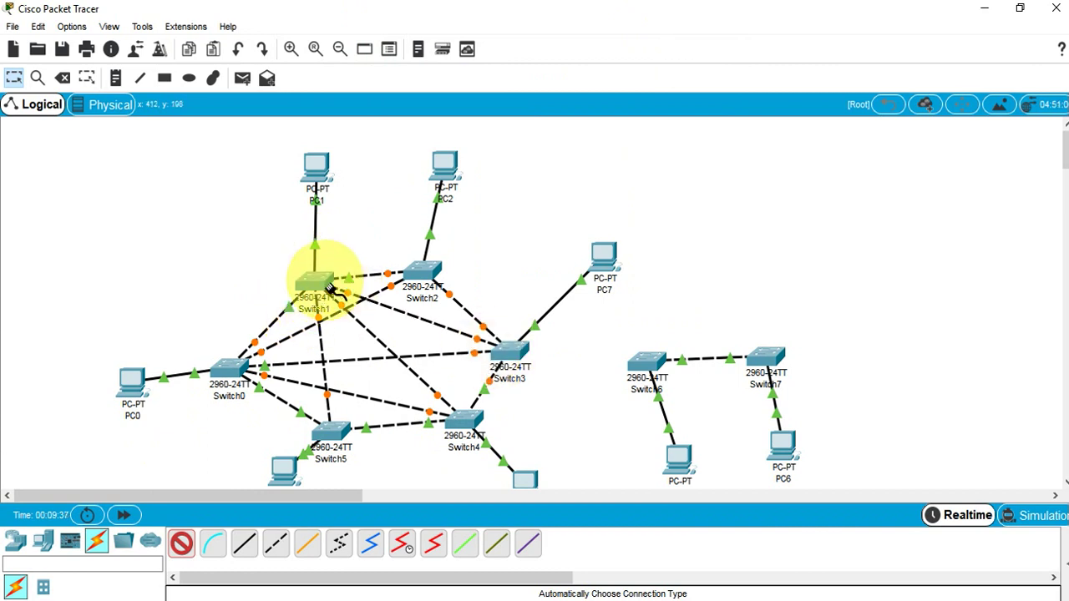
# Connect Switch2 directly to Switch5 and Switch4 with automatically chosen cables
pyautogui.click(422, 276)
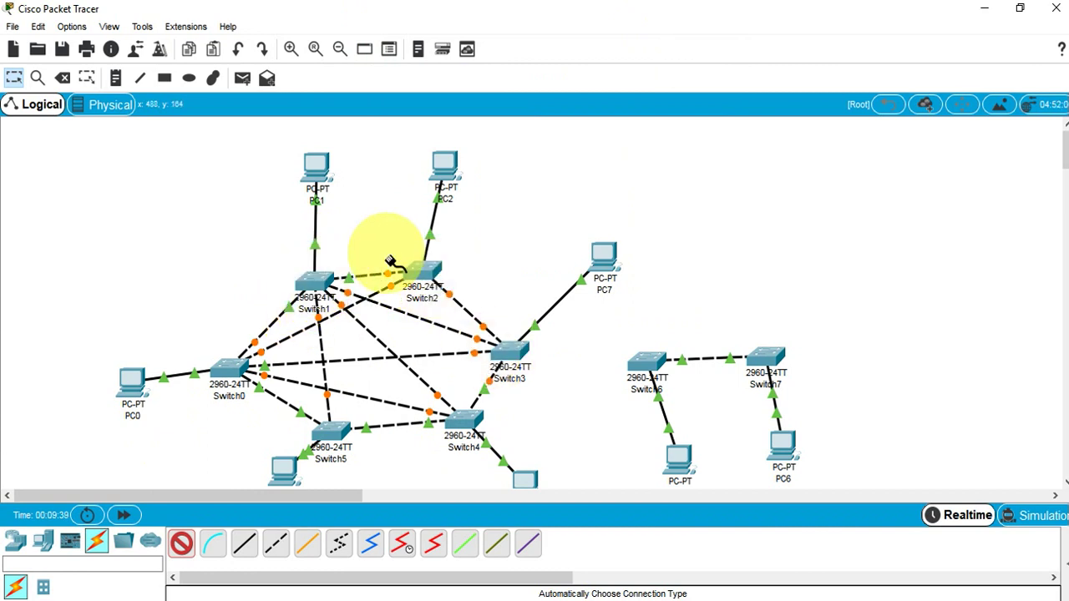
pyautogui.click(422, 276)
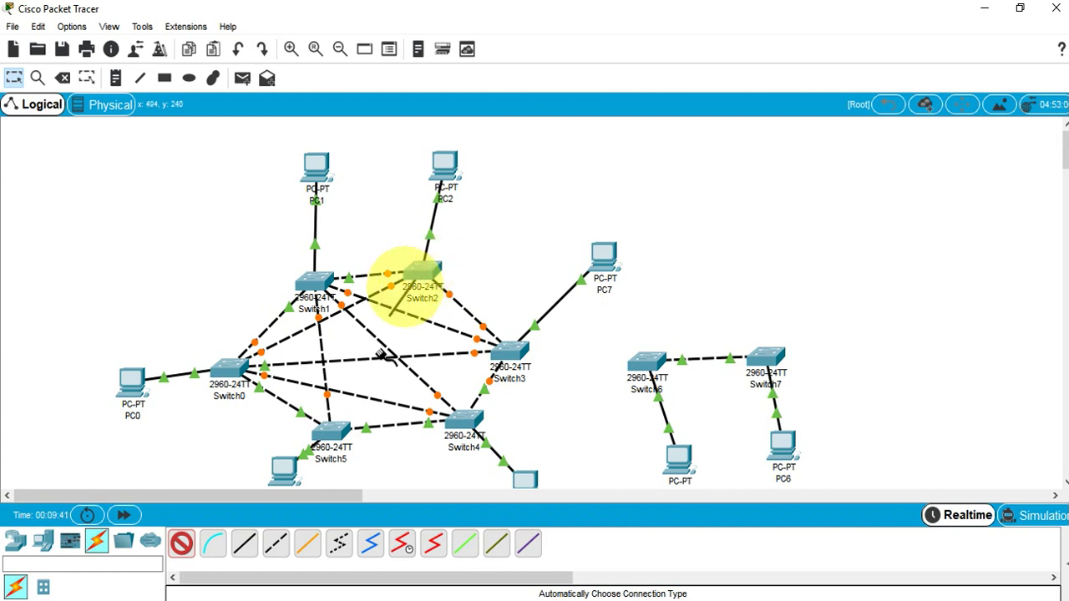
pyautogui.click(334, 431)
pyautogui.click(423, 269)
pyautogui.click(457, 417)
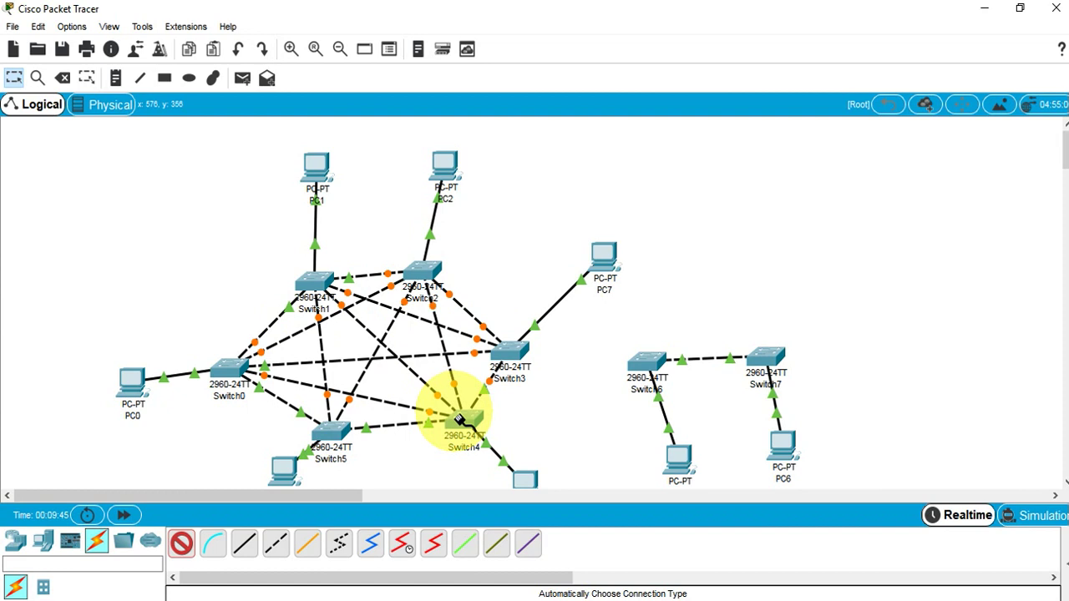
pyautogui.click(419, 272)
pyautogui.click(504, 349)
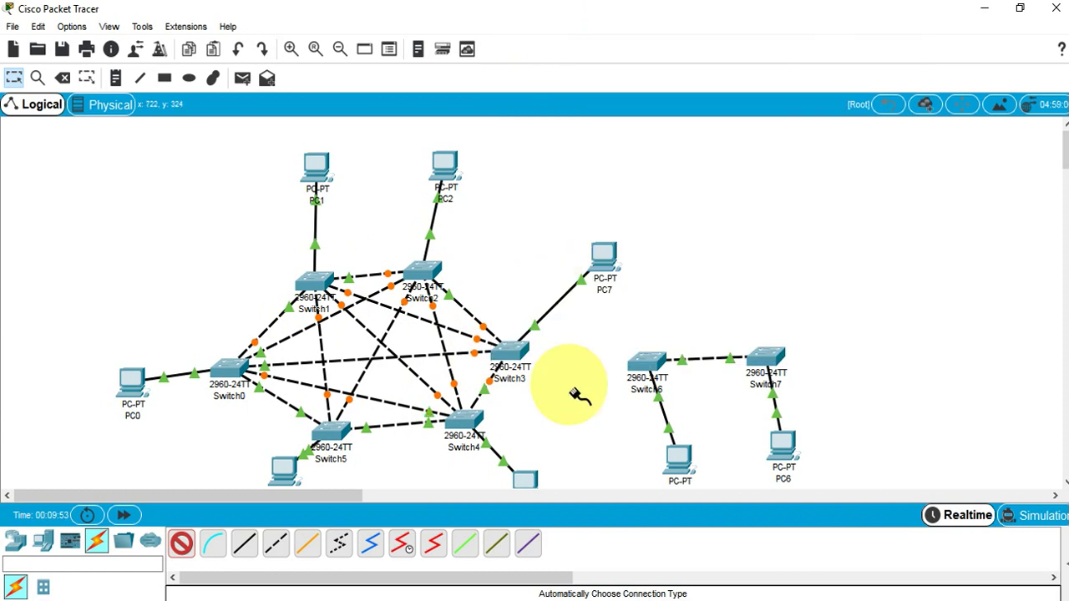
# Connect Switch3 to Switch5 to complete the mesh, and link Switch3 to Switch6 to attach the linear extension
pyautogui.click(498, 355)
pyautogui.click(342, 433)
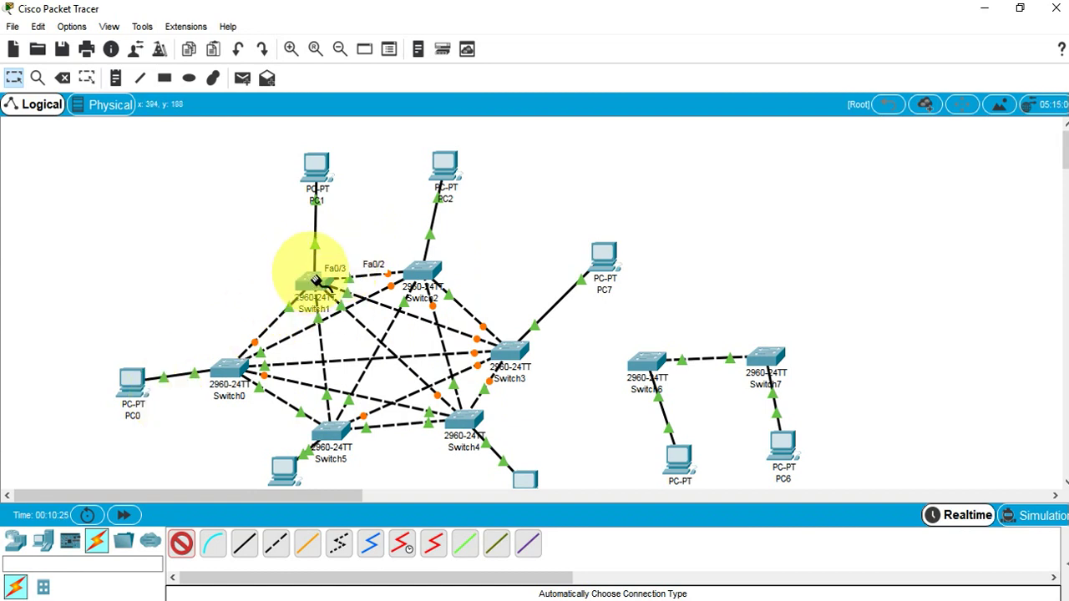
pyautogui.click(534, 333)
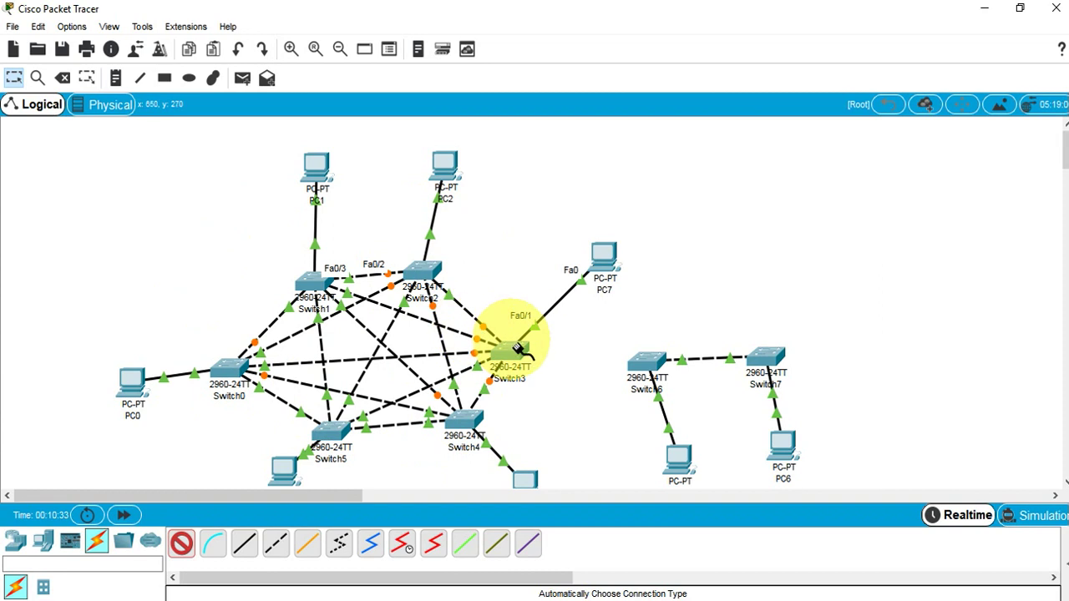
pyautogui.moveTo(515, 349)
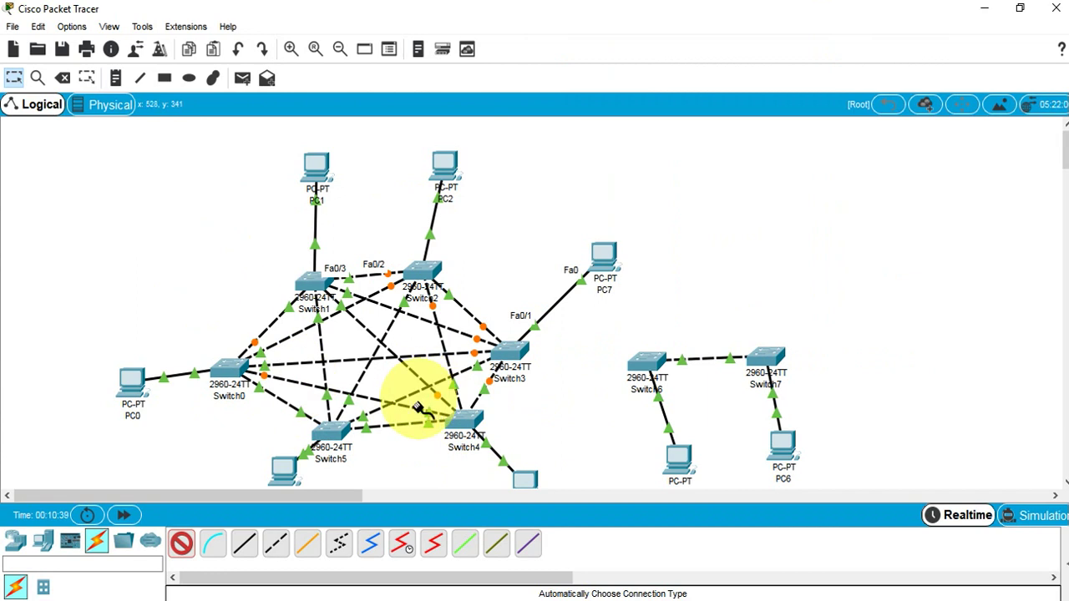
pyautogui.click(509, 355)
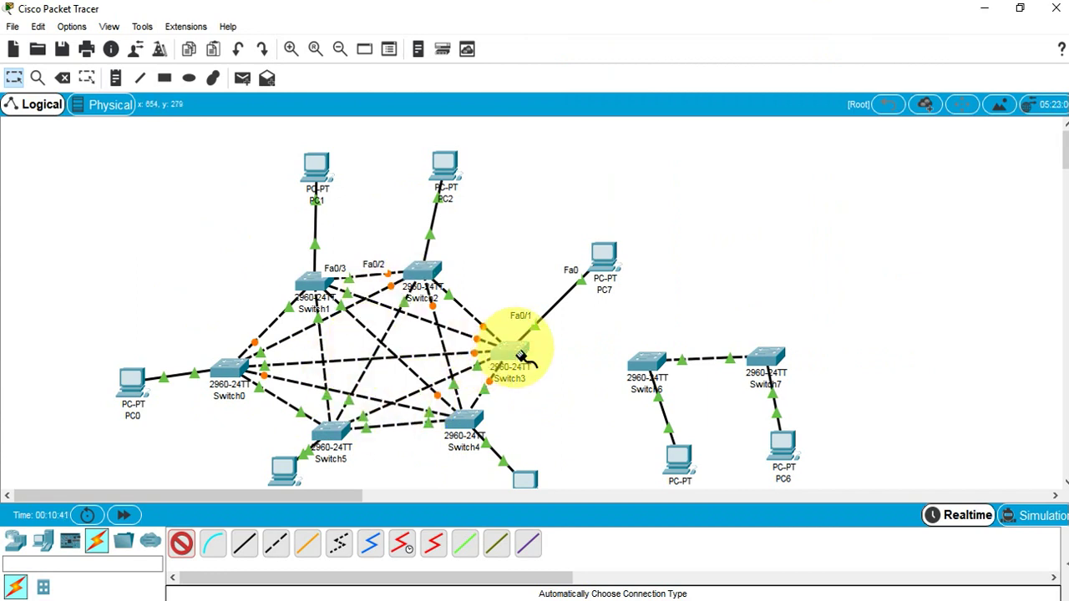
pyautogui.click(646, 365)
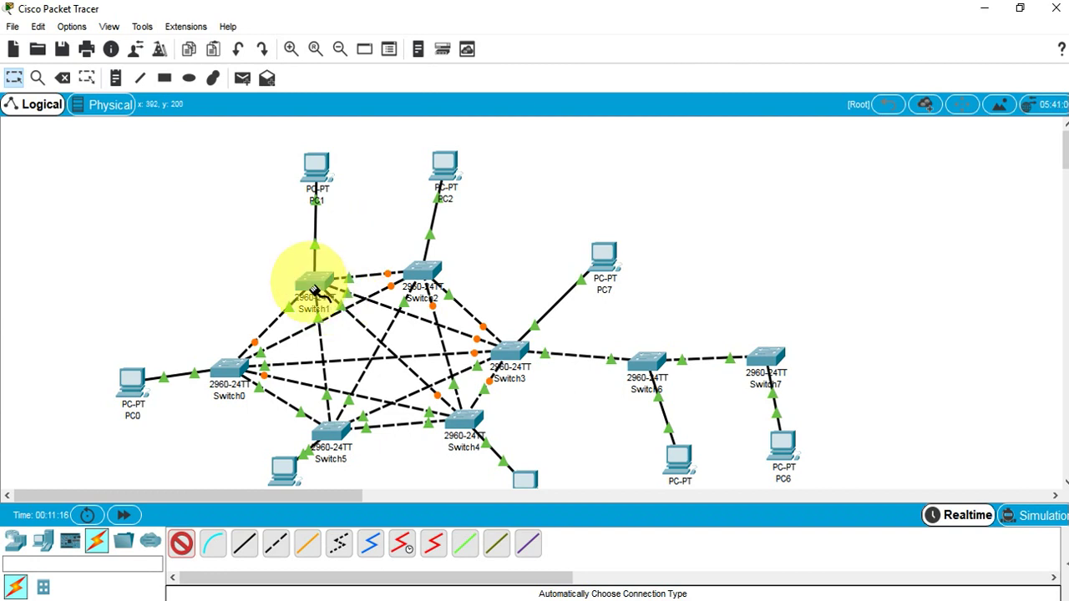
# Return to selection mode, check PC6's IP address, ping 192.168.11.8 from PC0's command prompt, and close the PC0 window
pyautogui.moveTo(315, 290)
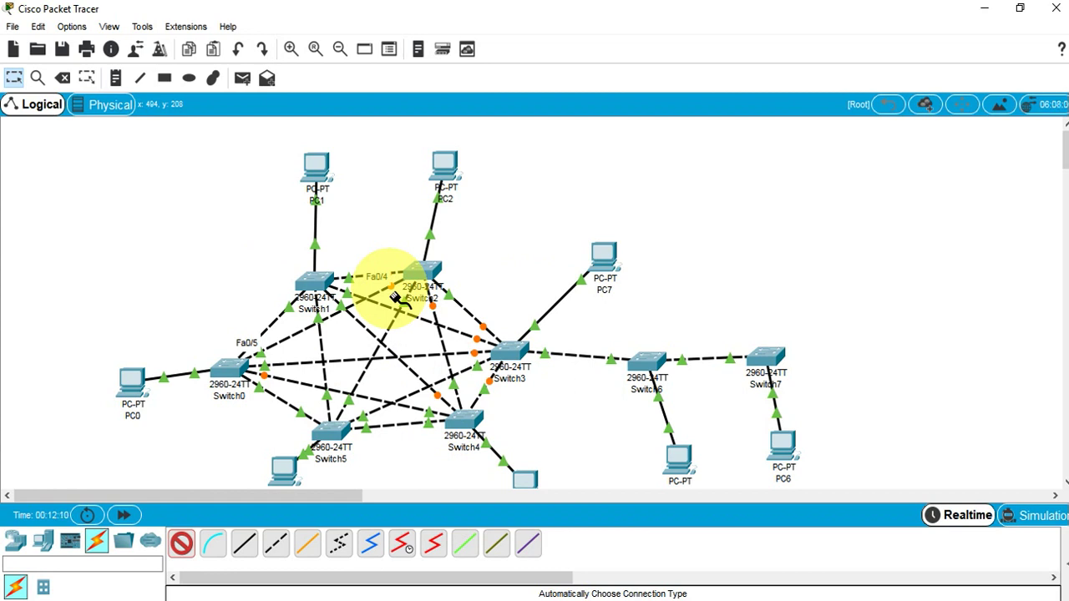
pyautogui.click(13, 78)
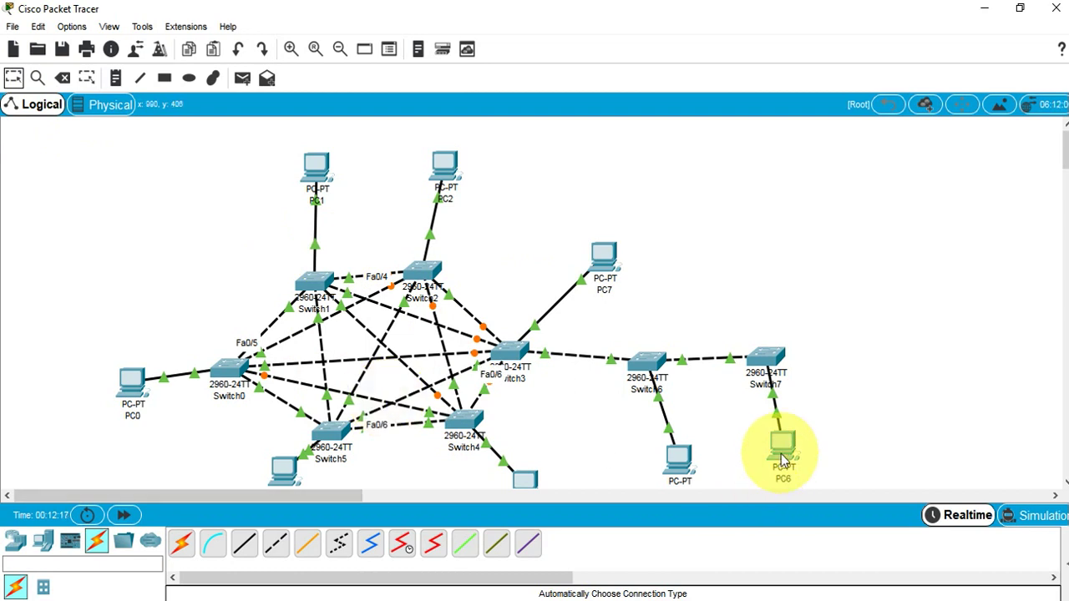
pyautogui.moveTo(783, 459)
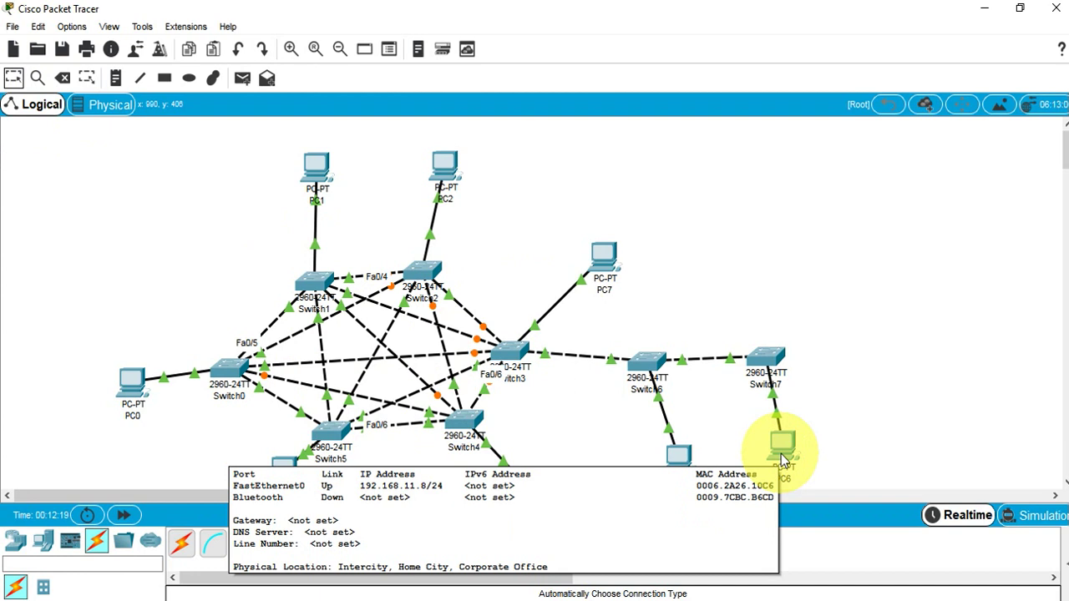
pyautogui.click(134, 388)
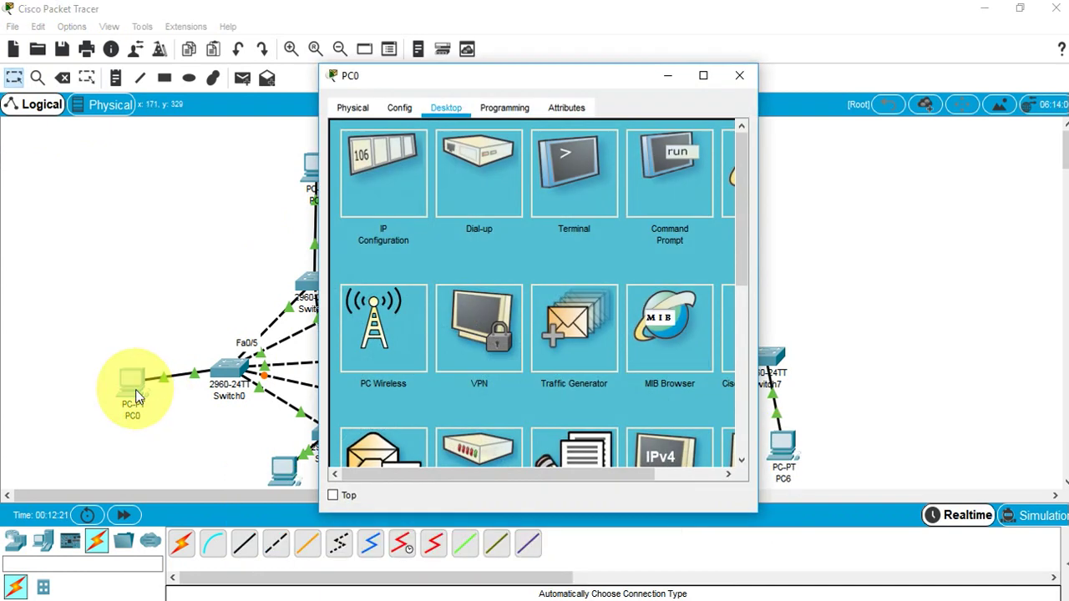
pyautogui.click(682, 194)
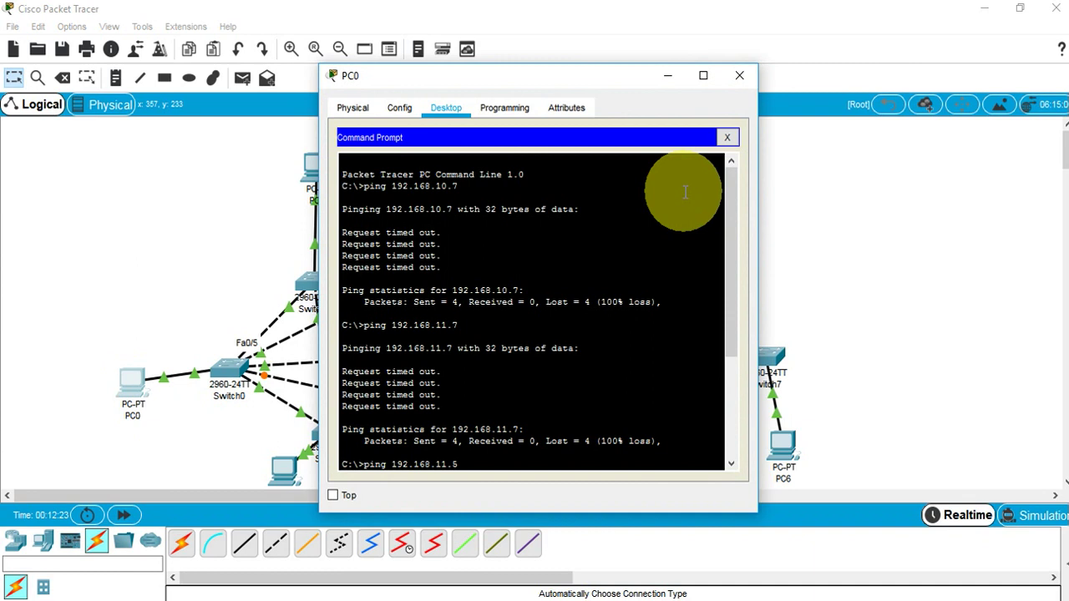
pyautogui.press('Up')
pyautogui.press('BackSpace')
pyautogui.write('8')
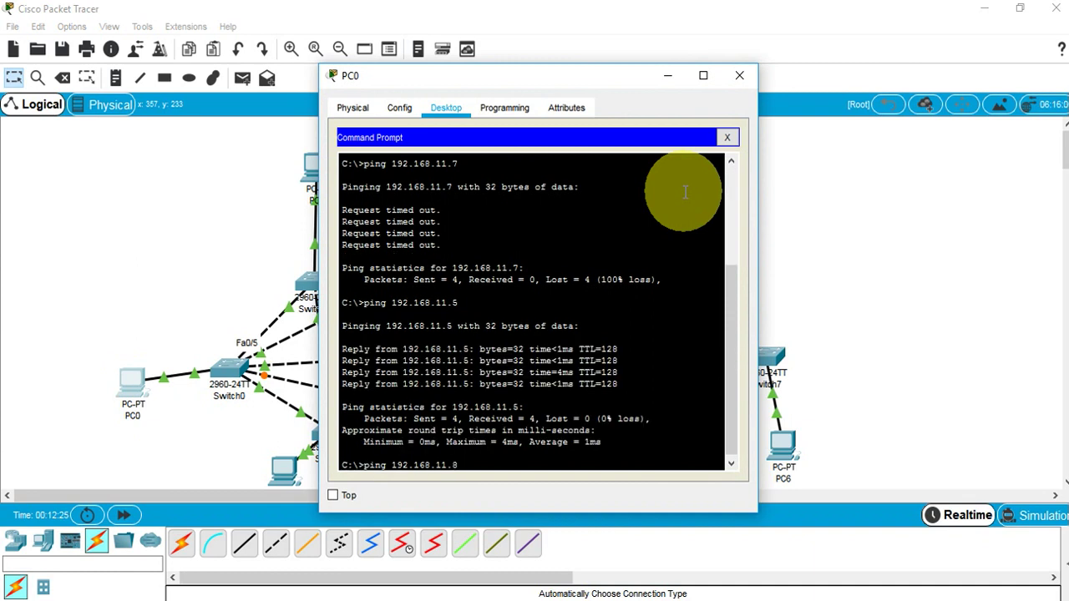
pyautogui.press('Return')
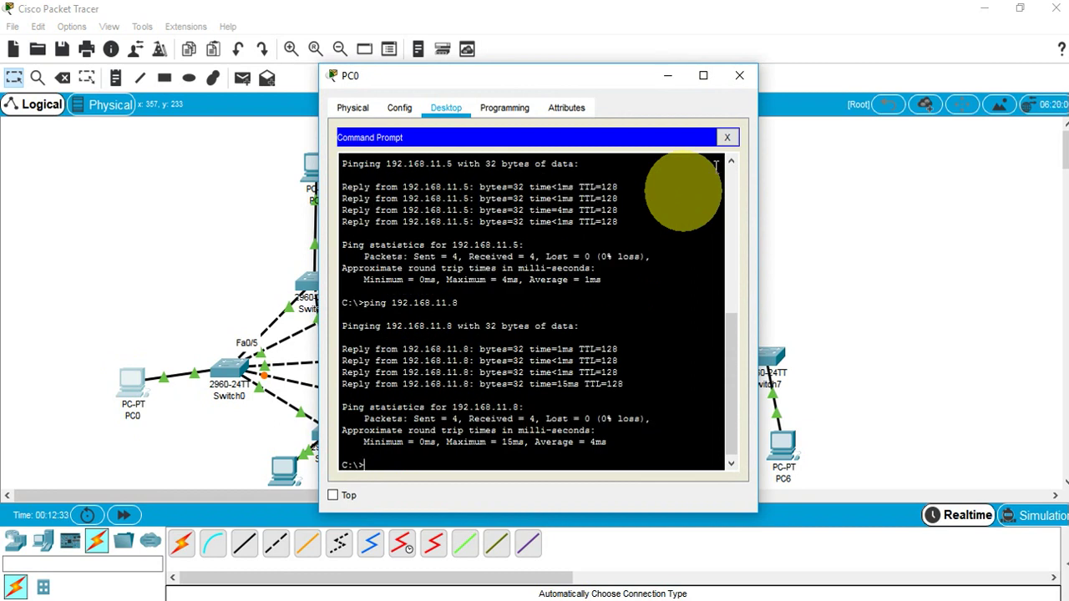
pyautogui.click(738, 75)
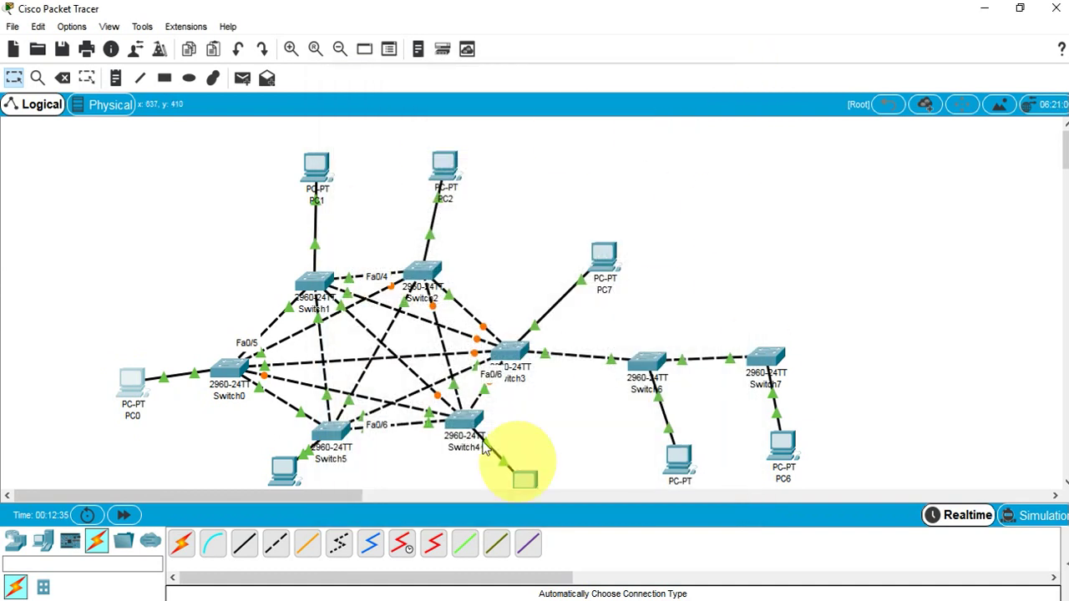